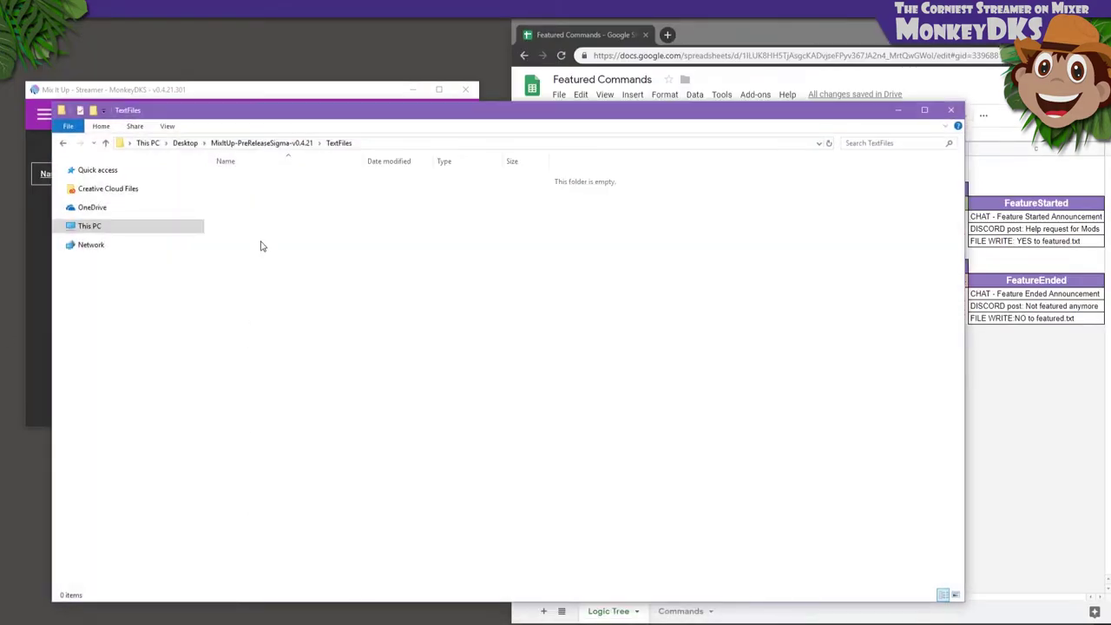
Create a new text document named Featured.txt in TextFiles and open it in Notepad
right_click(261, 242)
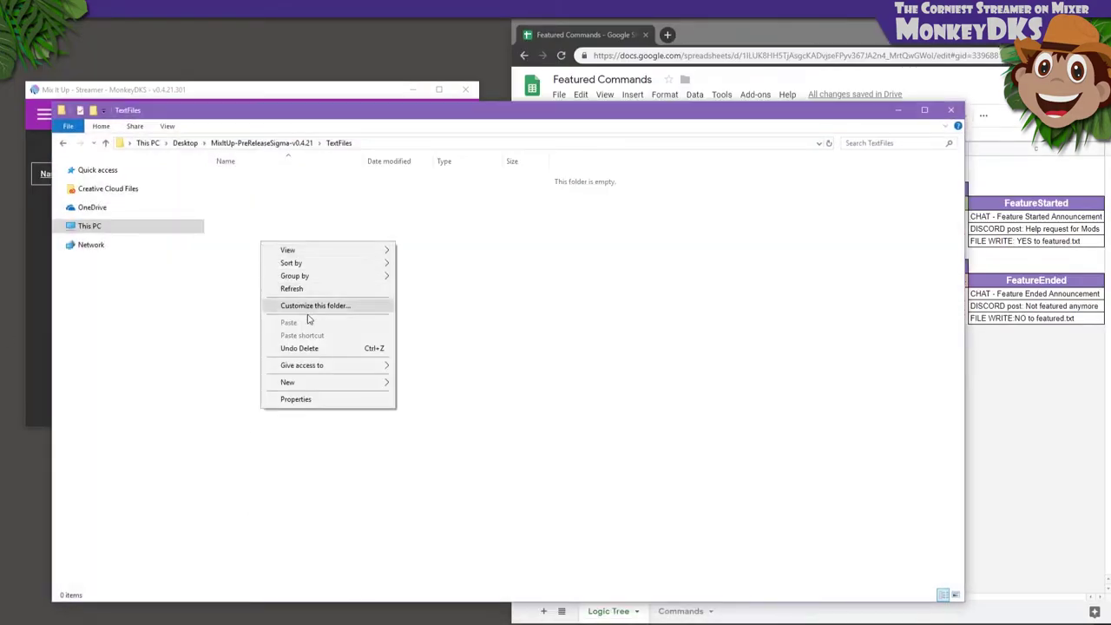
mouse_move(368, 383)
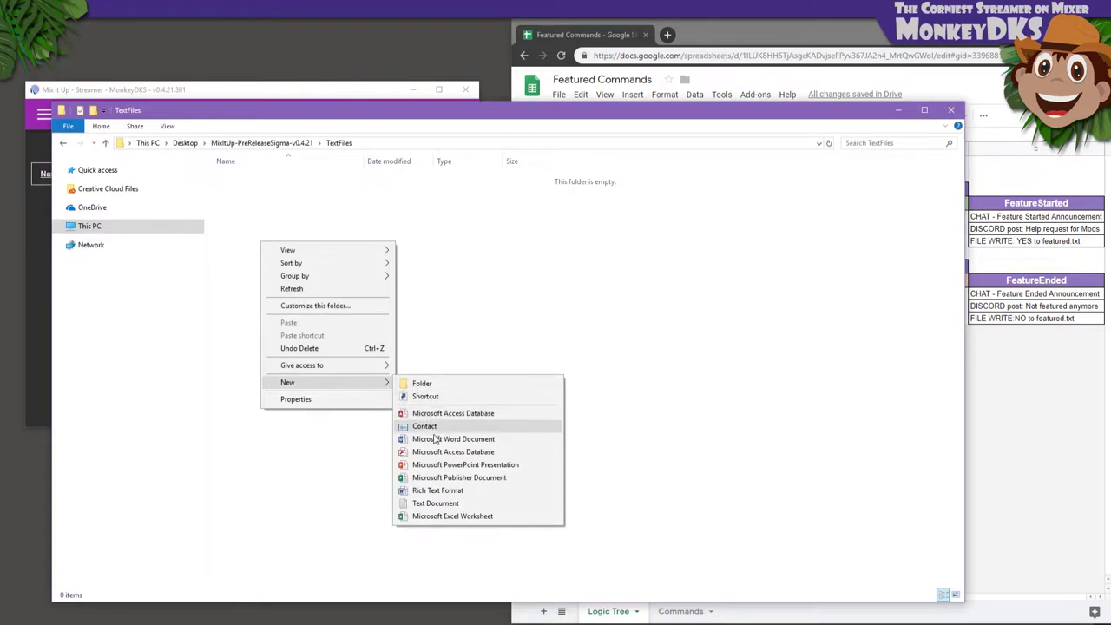
click(435, 503)
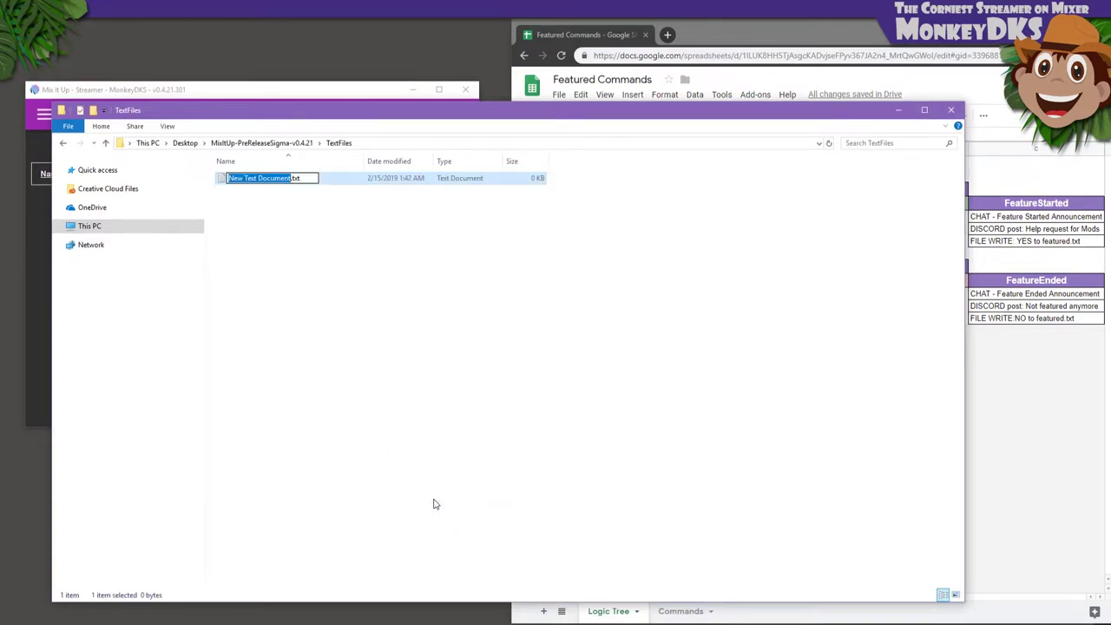
text(Featured)
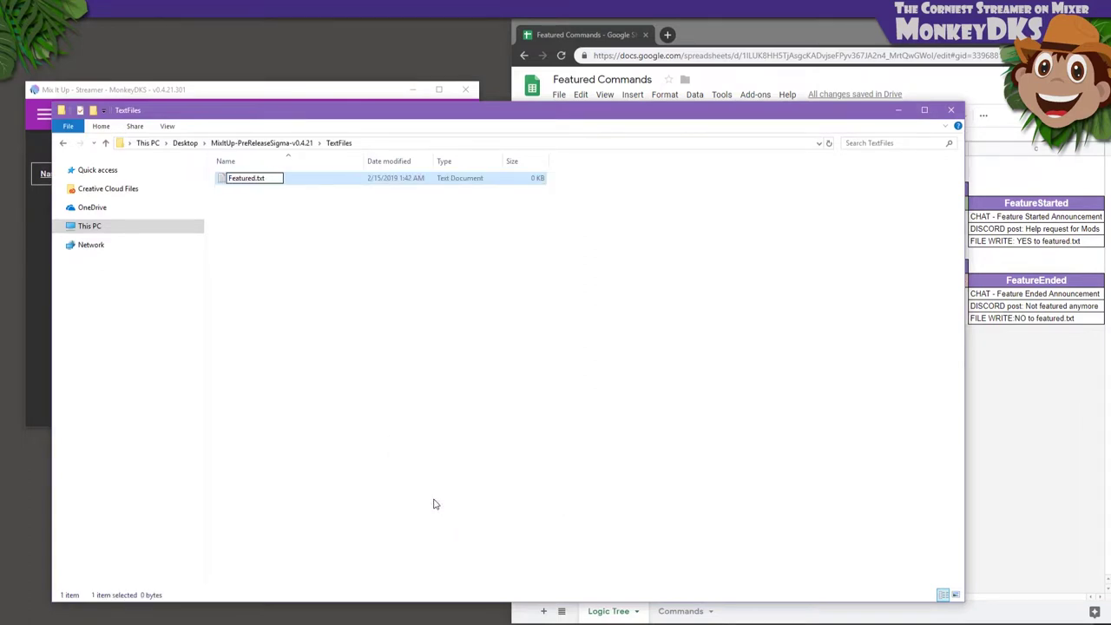
key(Return)
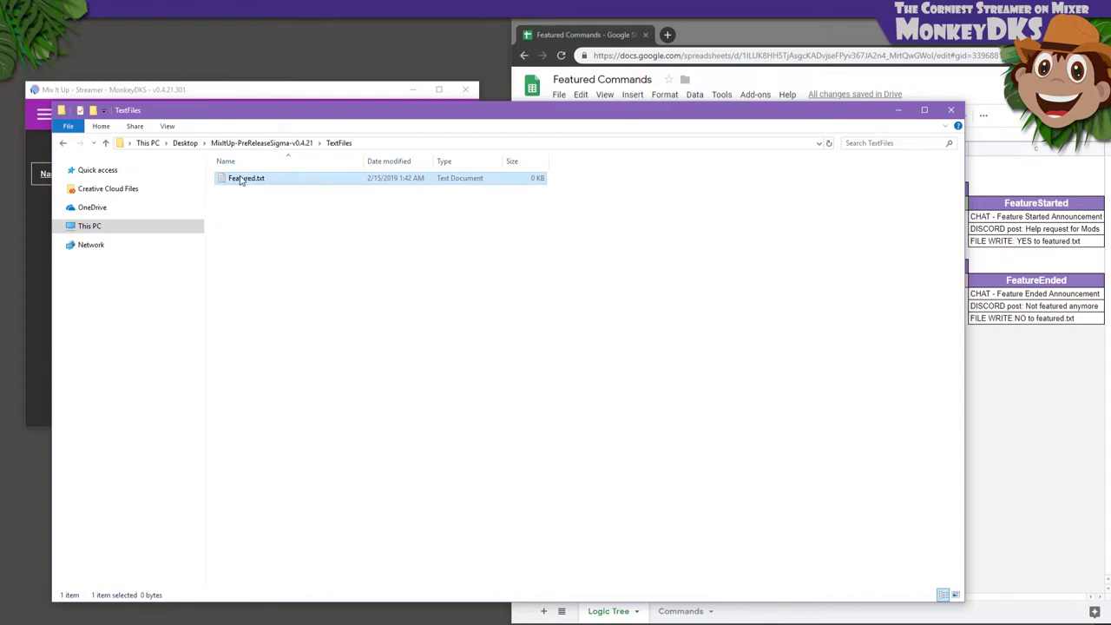
double_click(242, 179)
Write NO into Featured.txt, save it, and close Notepad and the TextFiles folder
text(NO)
click(227, 115)
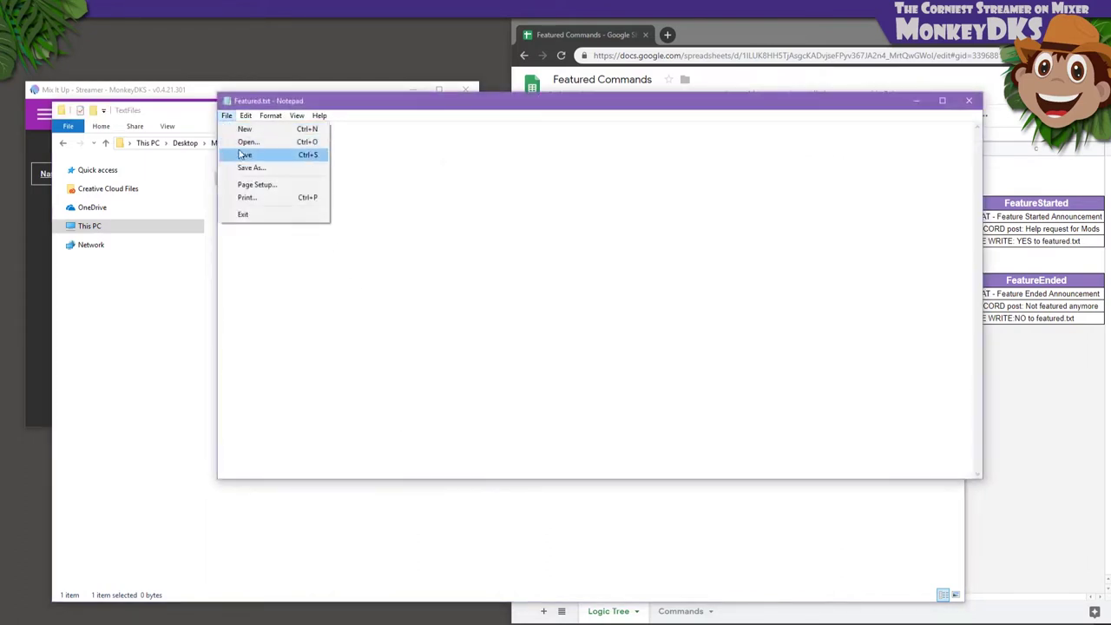
click(239, 154)
click(967, 103)
click(951, 110)
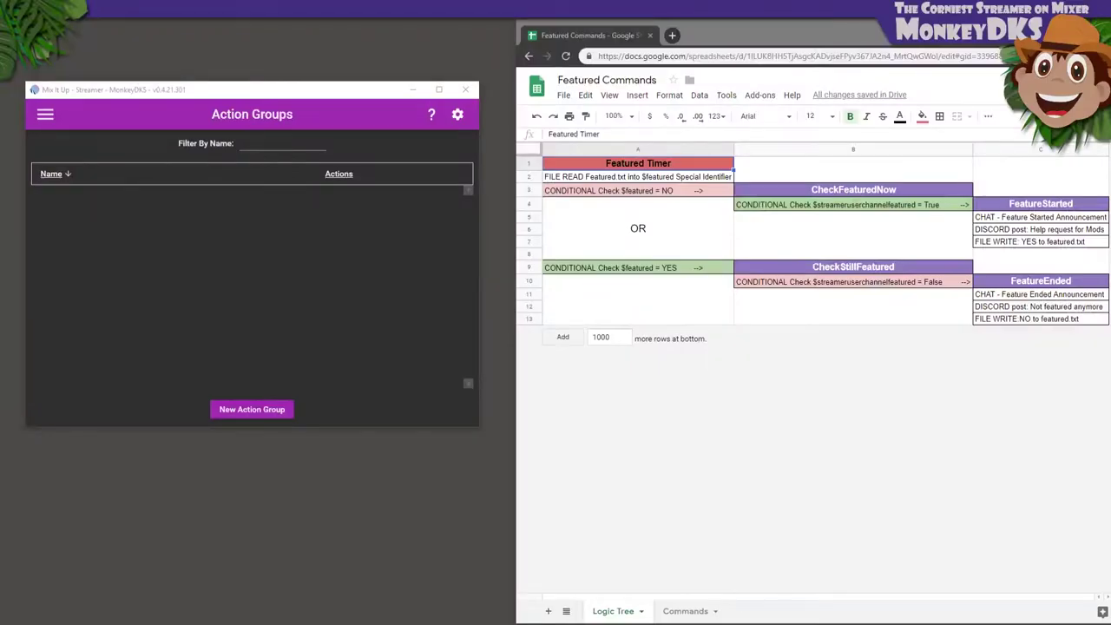
Start a new advanced-command action group named Dummy
click(269, 413)
click(536, 327)
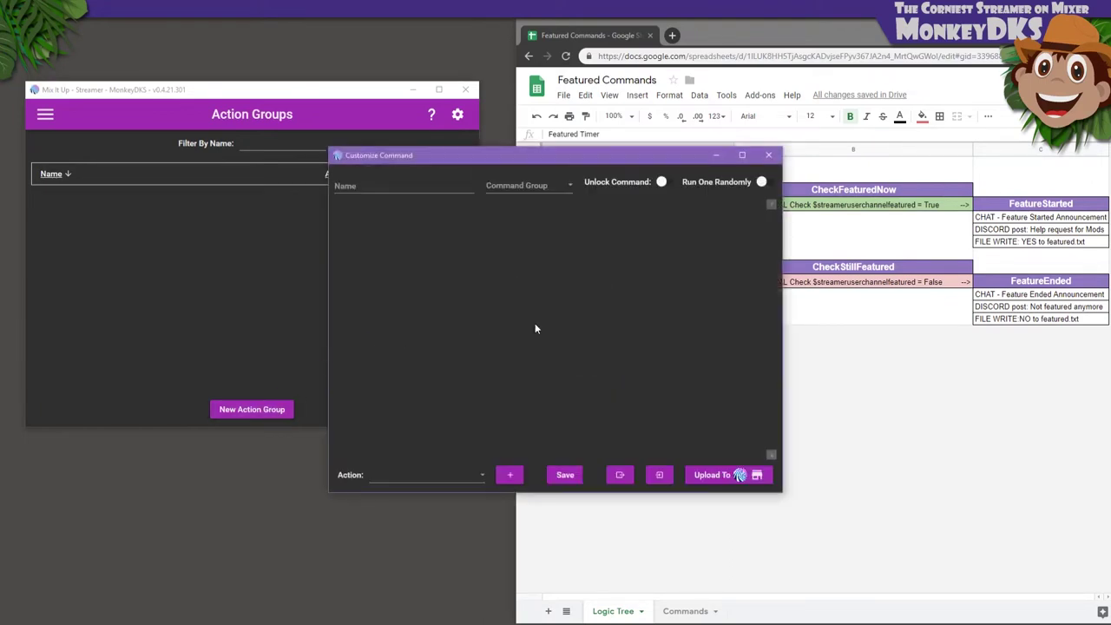
click(456, 186)
text(Dummy)
Add a Chat Message action with the text Dummy and save the group
click(482, 477)
click(403, 264)
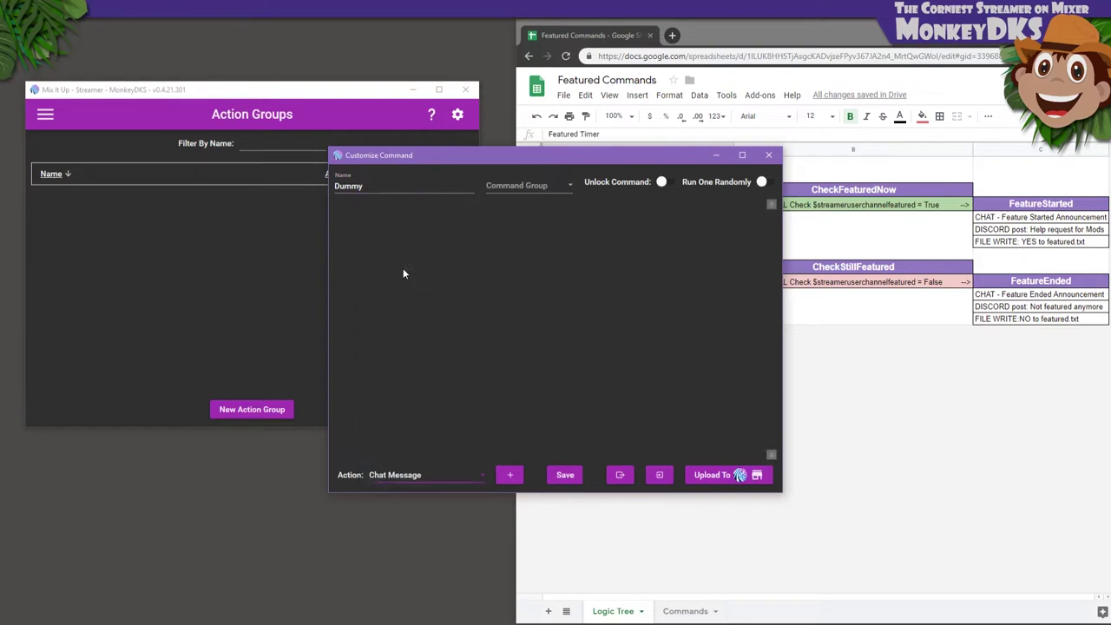
click(510, 475)
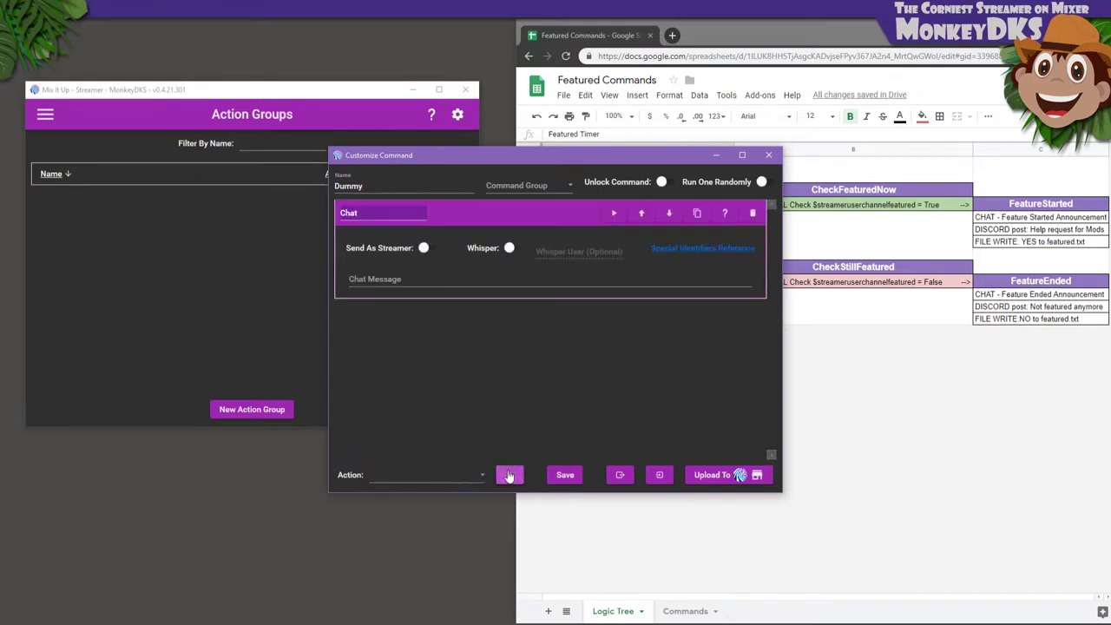
click(437, 280)
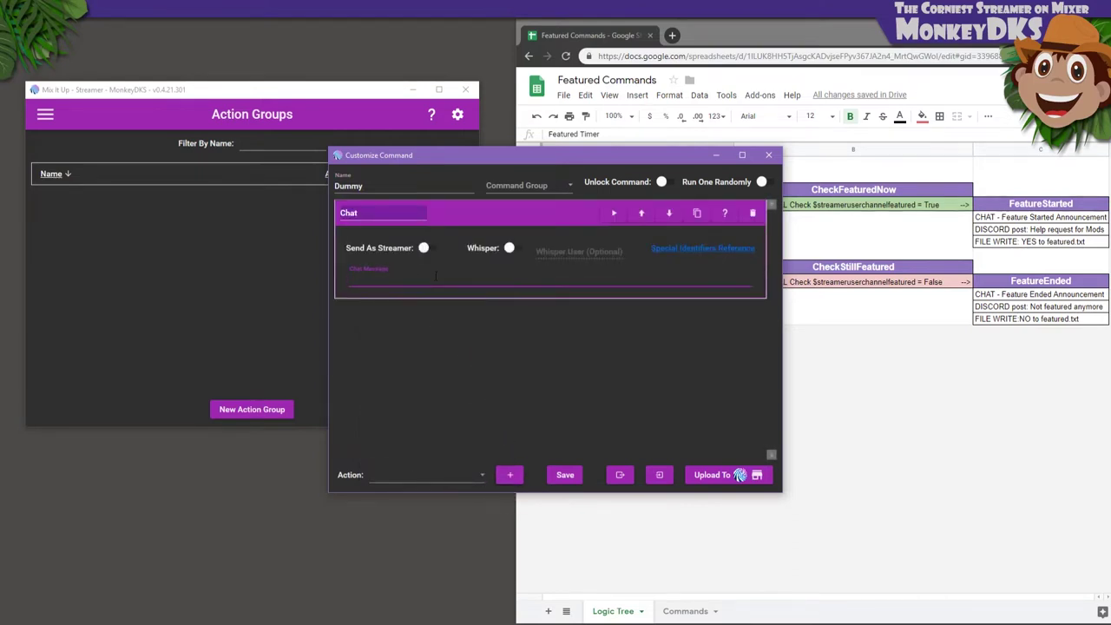
text(Dummy)
click(565, 475)
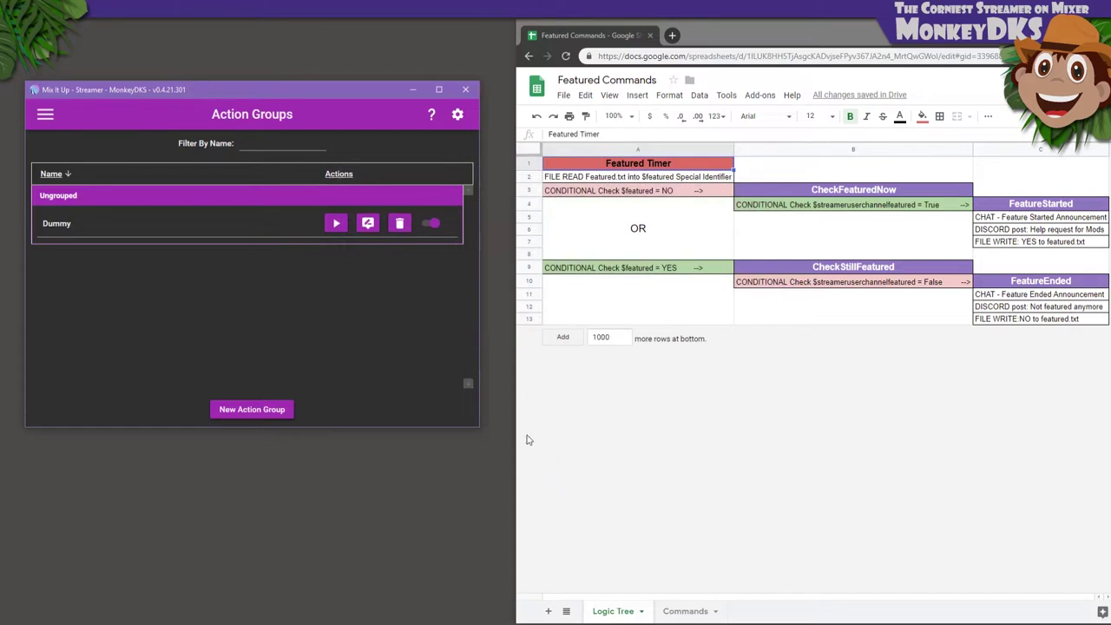
On the Timers page, set the interval to 5 minutes and minimum messages to 0
click(45, 113)
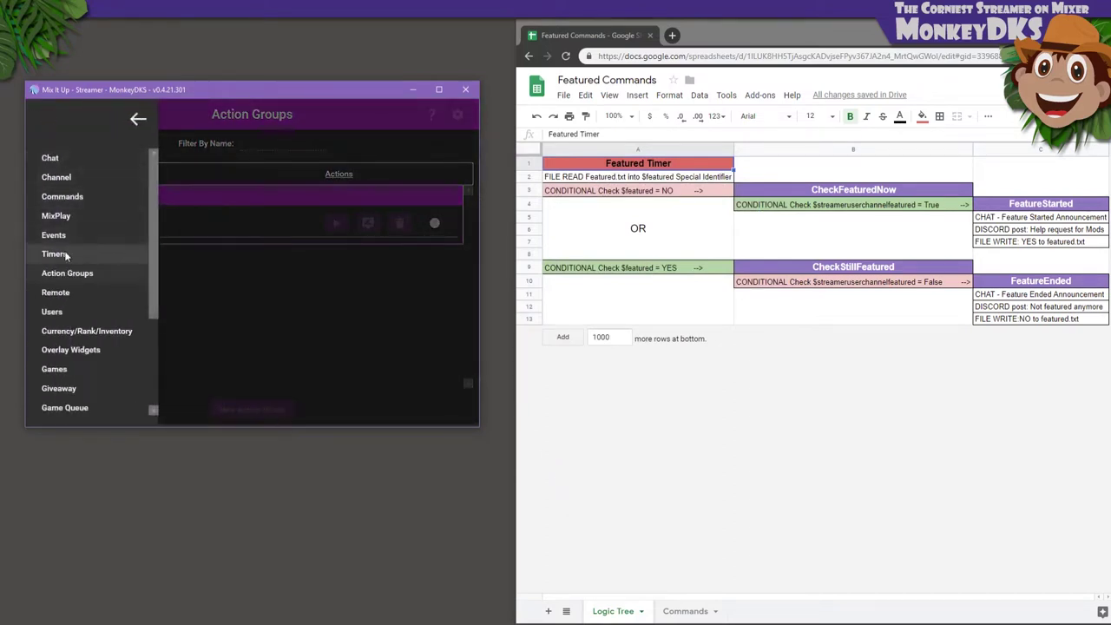
click(64, 253)
click(199, 412)
text(5)
key(Tab)
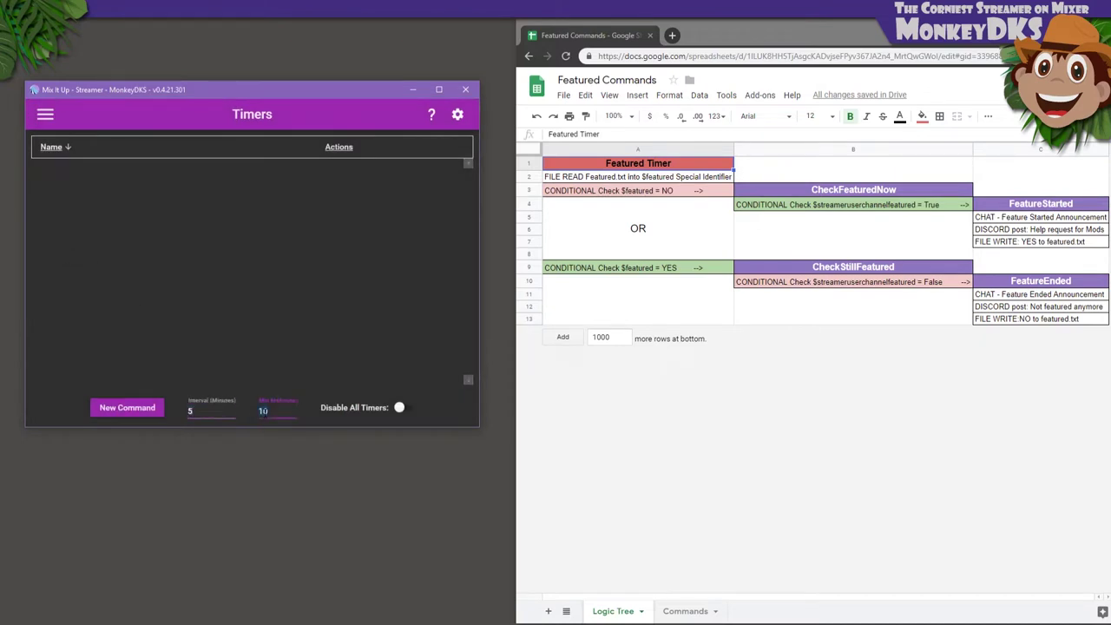
text(0)
Start a new advanced timer command named FeaturedTimer in command group FeaturedTimer
click(145, 409)
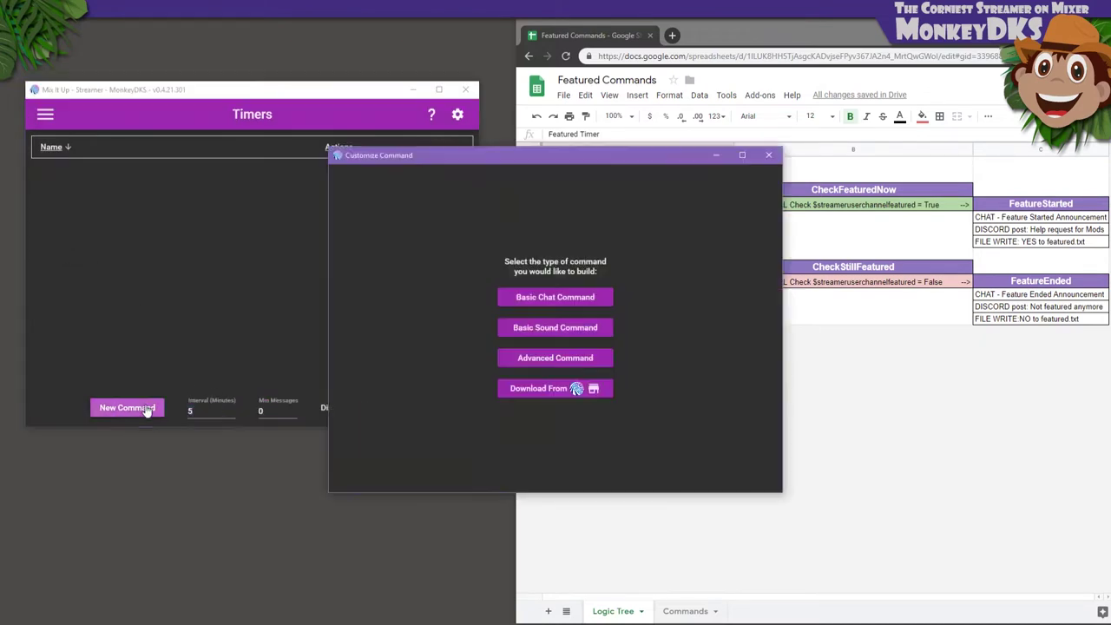
click(508, 363)
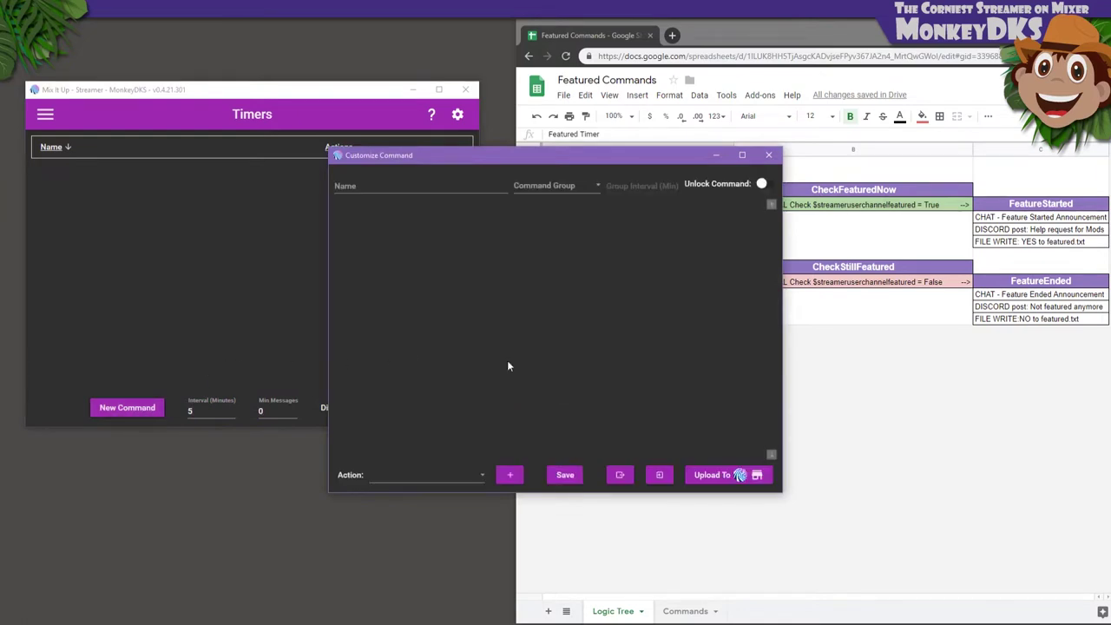
click(411, 177)
text(FeaturedTimer)
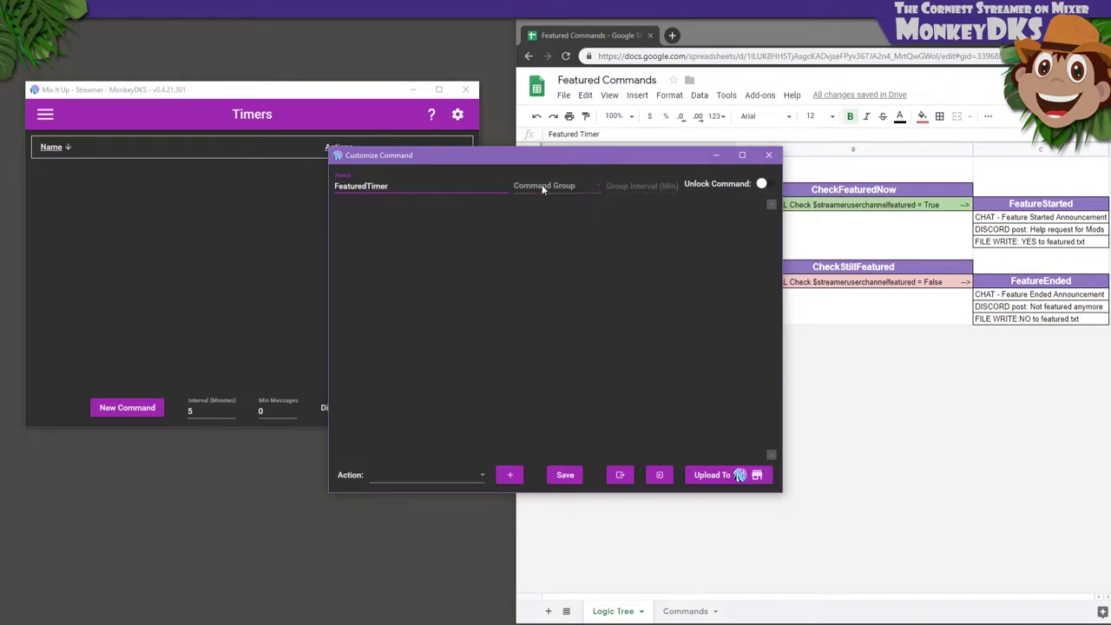
click(542, 184)
text(FeaturedTimer)
click(544, 209)
Add a File (Read & Write) action to the FeaturedTimer command
click(465, 469)
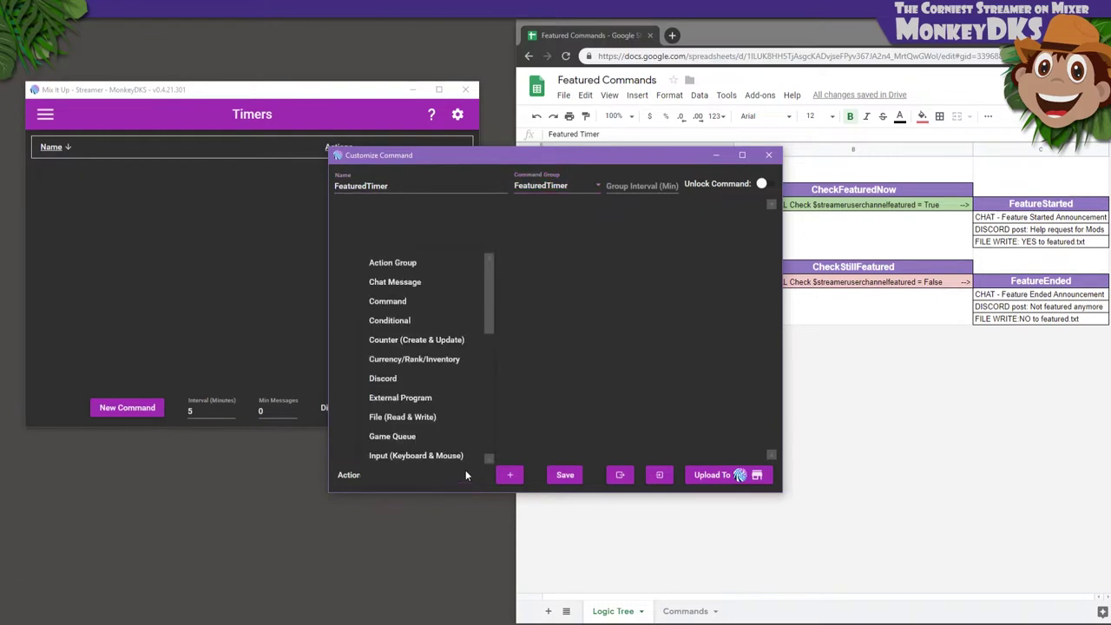
scroll(420, 422, down, 1)
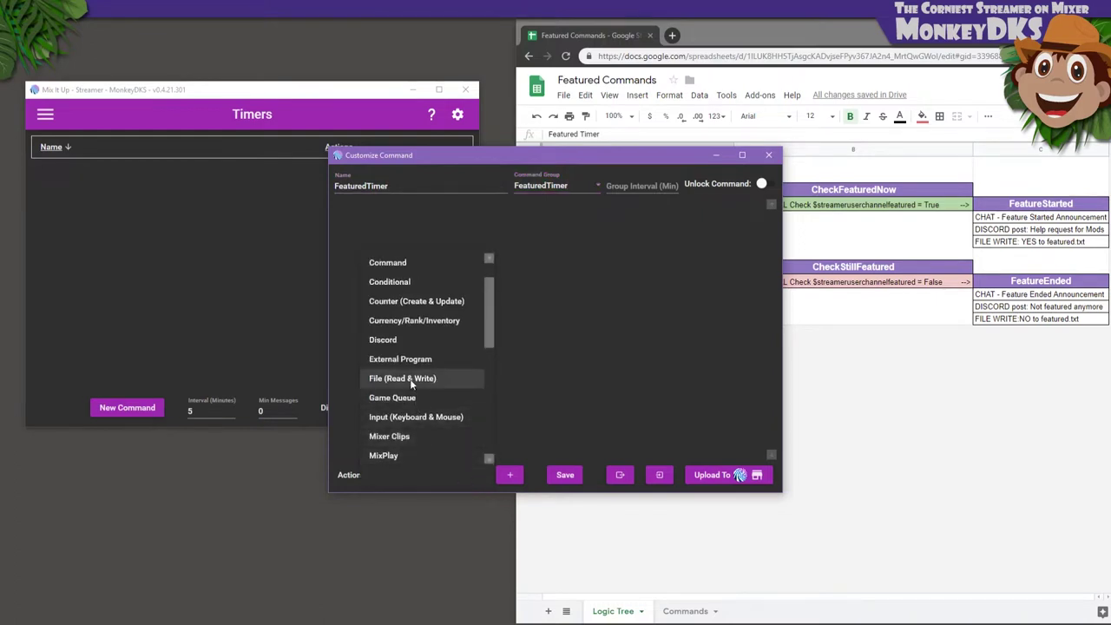
click(411, 383)
click(509, 475)
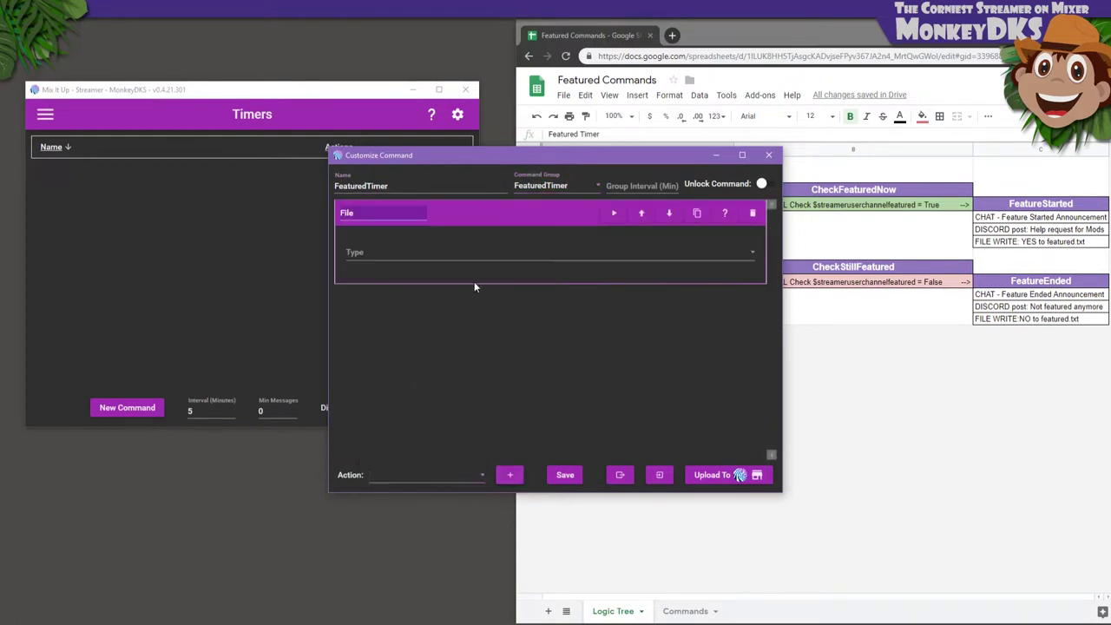
Make the file action read Featured.txt into the identifier featured
click(459, 252)
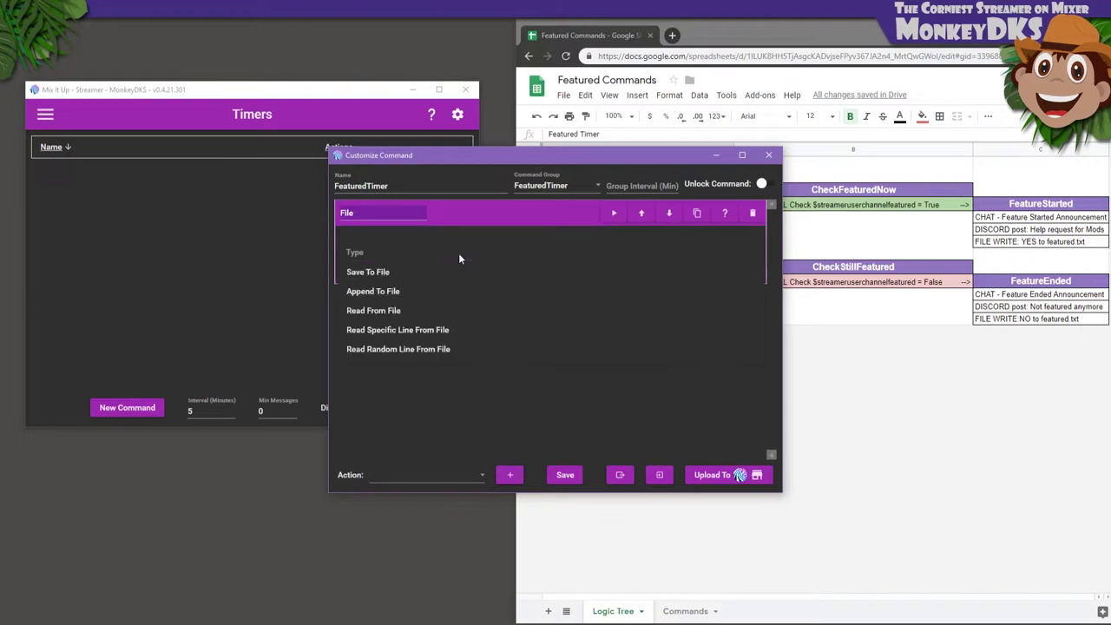
click(381, 310)
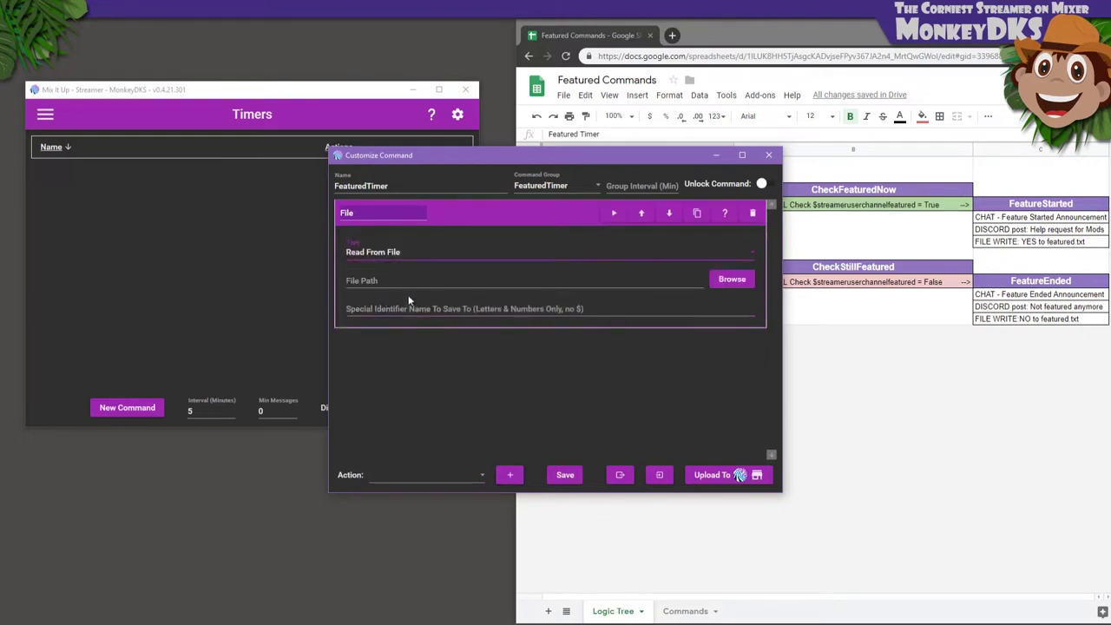
click(731, 280)
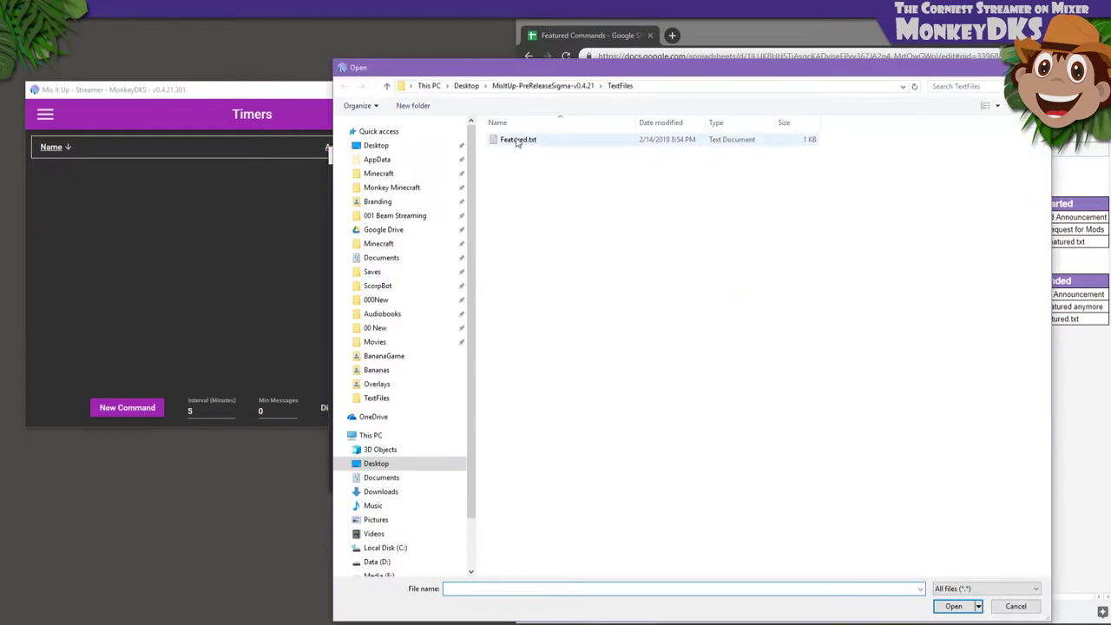
double_click(517, 140)
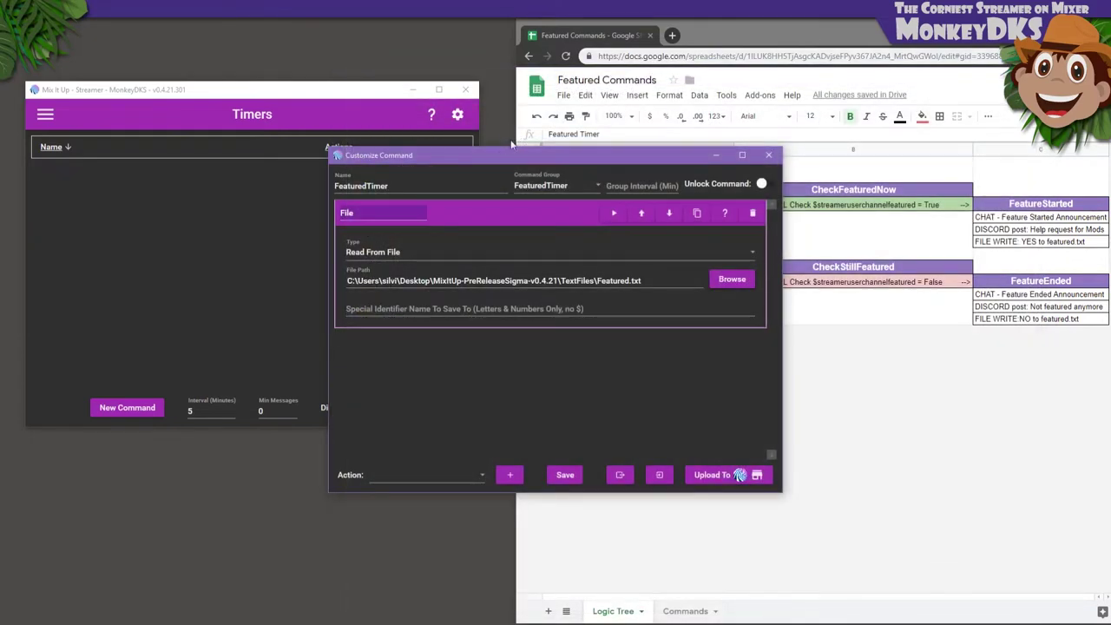
click(436, 305)
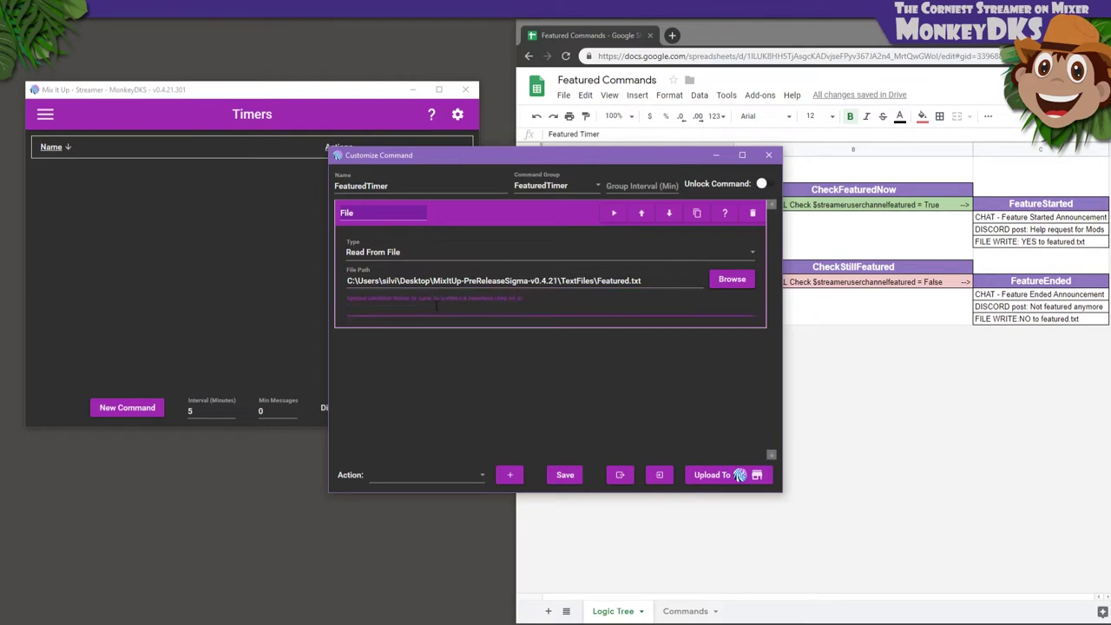
text(featured)
Add a Conditional action that checks whether $featured equals NO
click(481, 473)
scroll(438, 350, down, 2)
scroll(423, 322, up, 3)
click(424, 321)
click(510, 475)
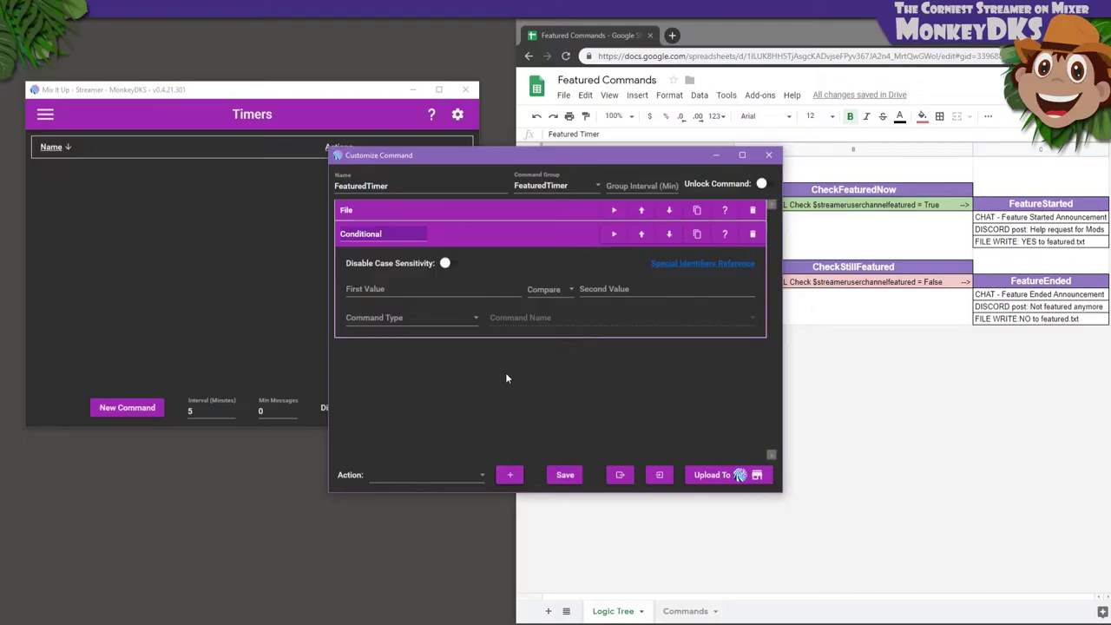
click(476, 290)
text($featured)
click(557, 293)
click(540, 309)
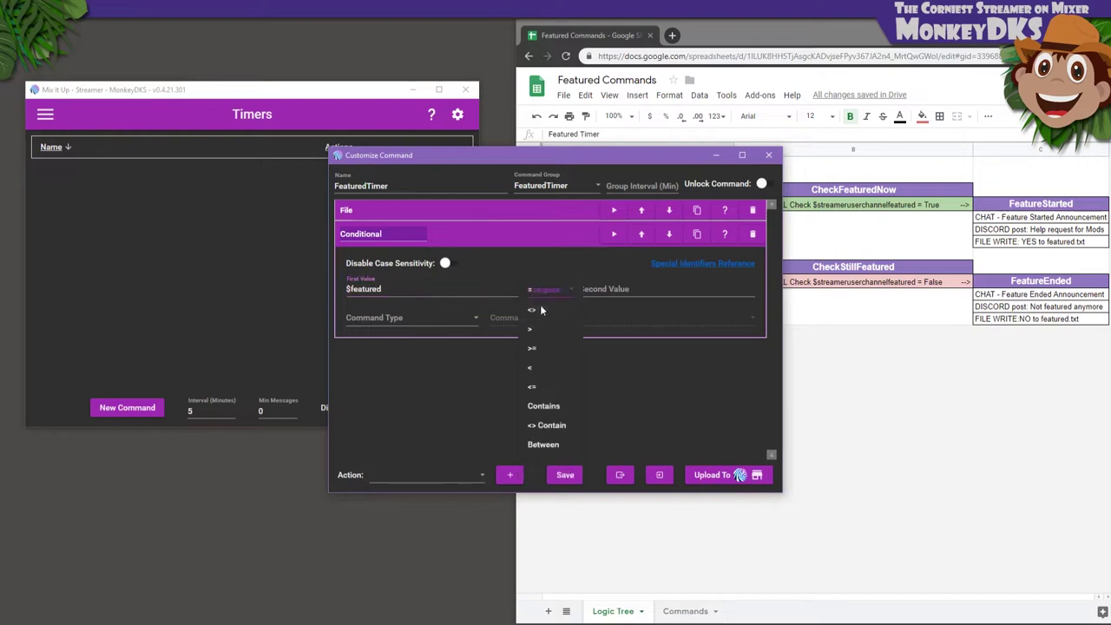
click(588, 289)
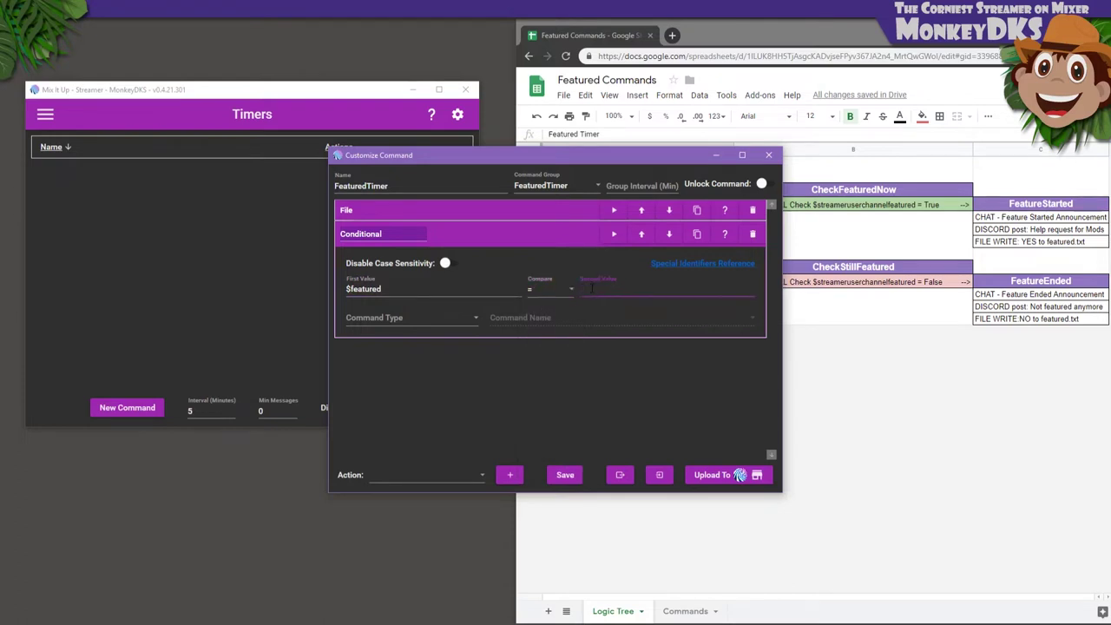
text(NO)
Have the conditional run the Dummy action group
click(463, 319)
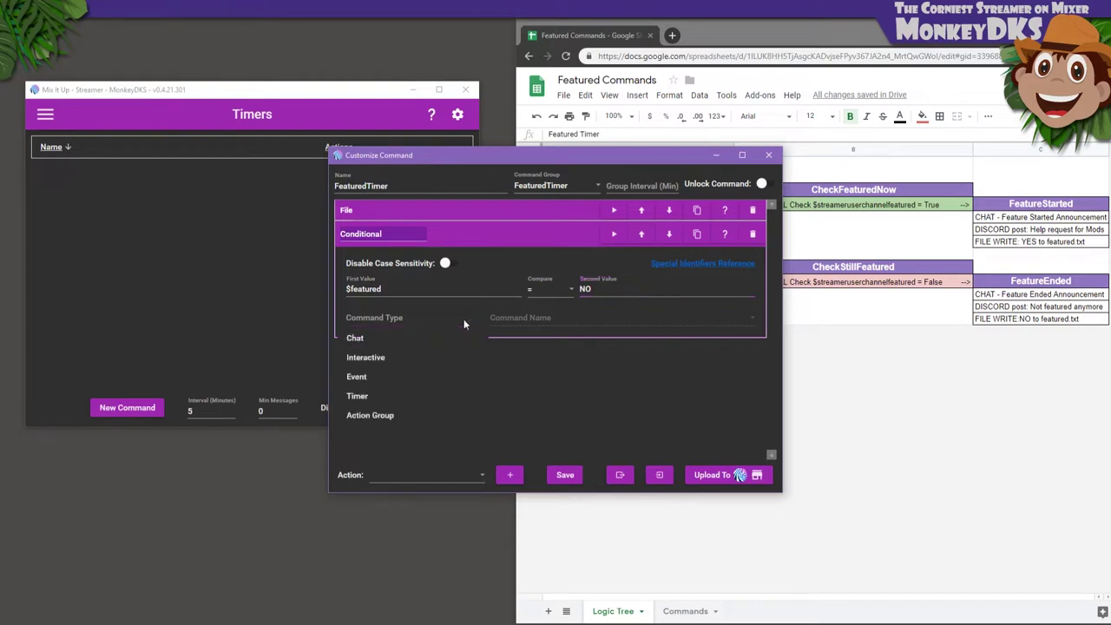
click(399, 413)
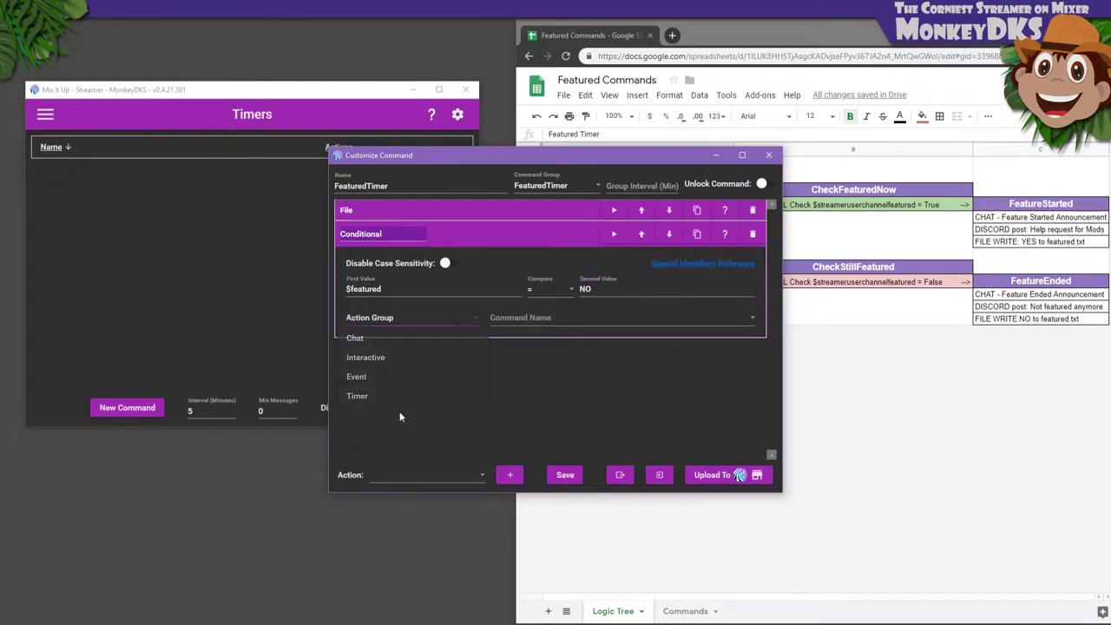
click(513, 321)
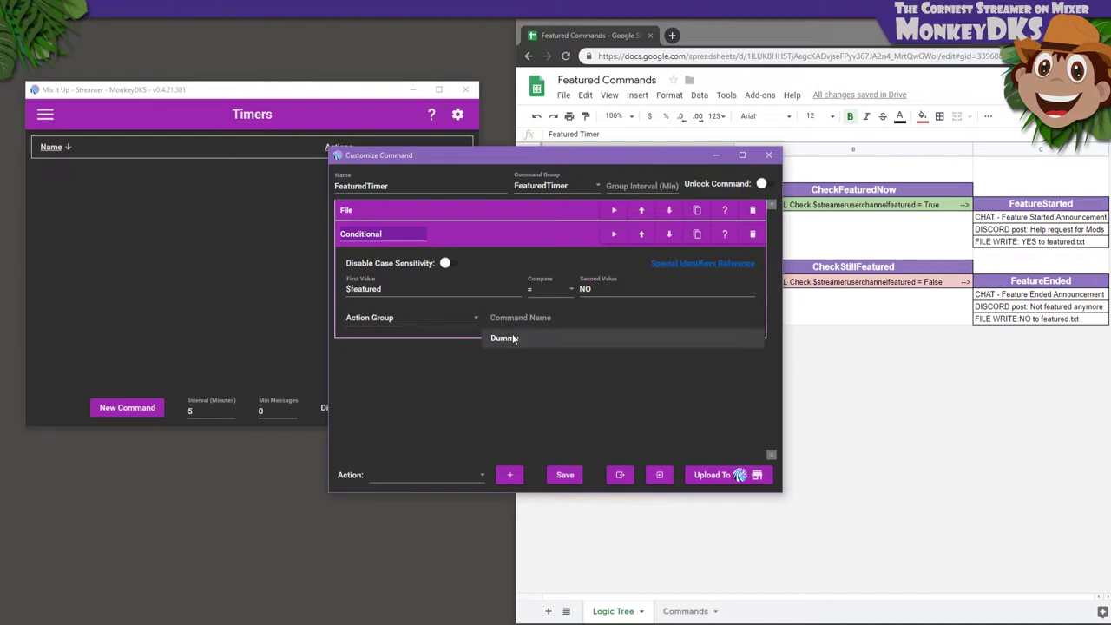
click(512, 338)
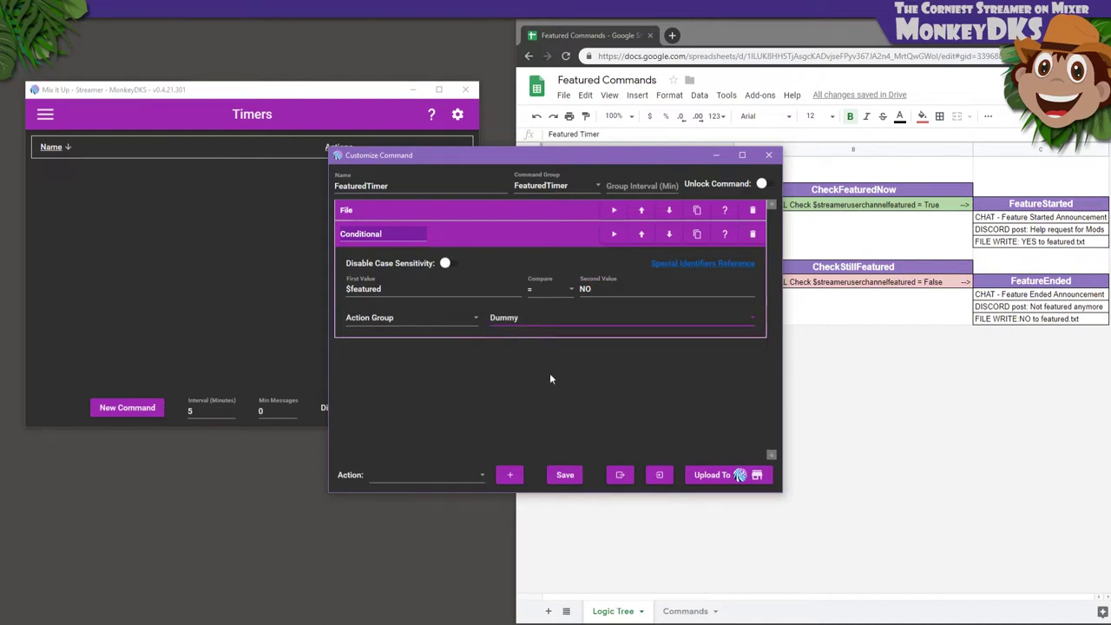
Save the FeaturedTimer timer and start a new action group CheckFeaturedNow in group FeaturedTimer
click(566, 477)
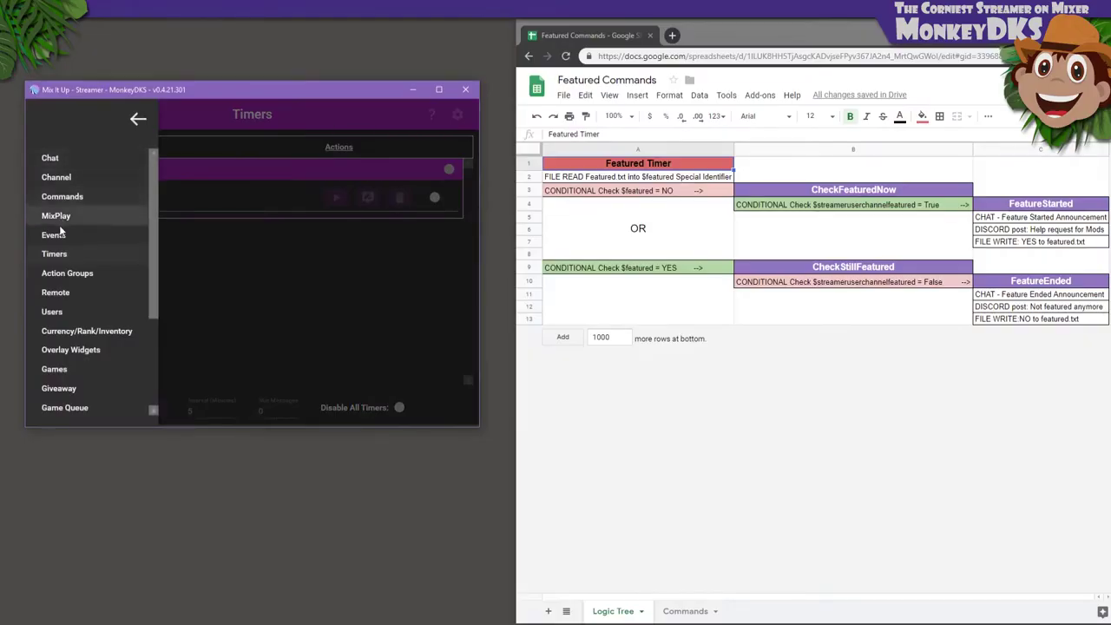
click(60, 274)
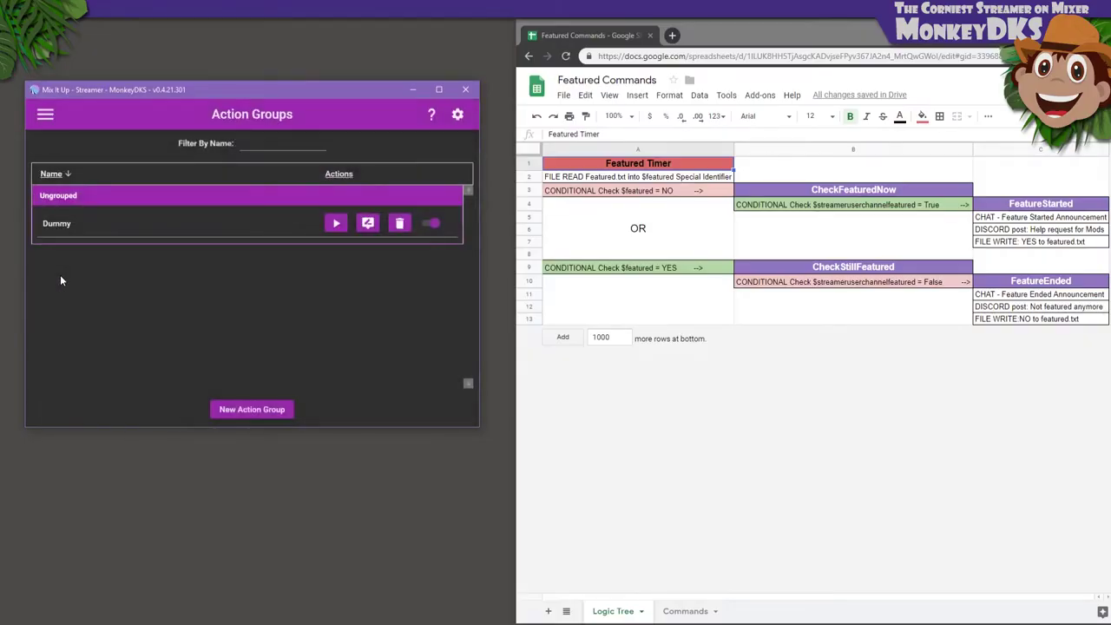
click(264, 409)
click(508, 327)
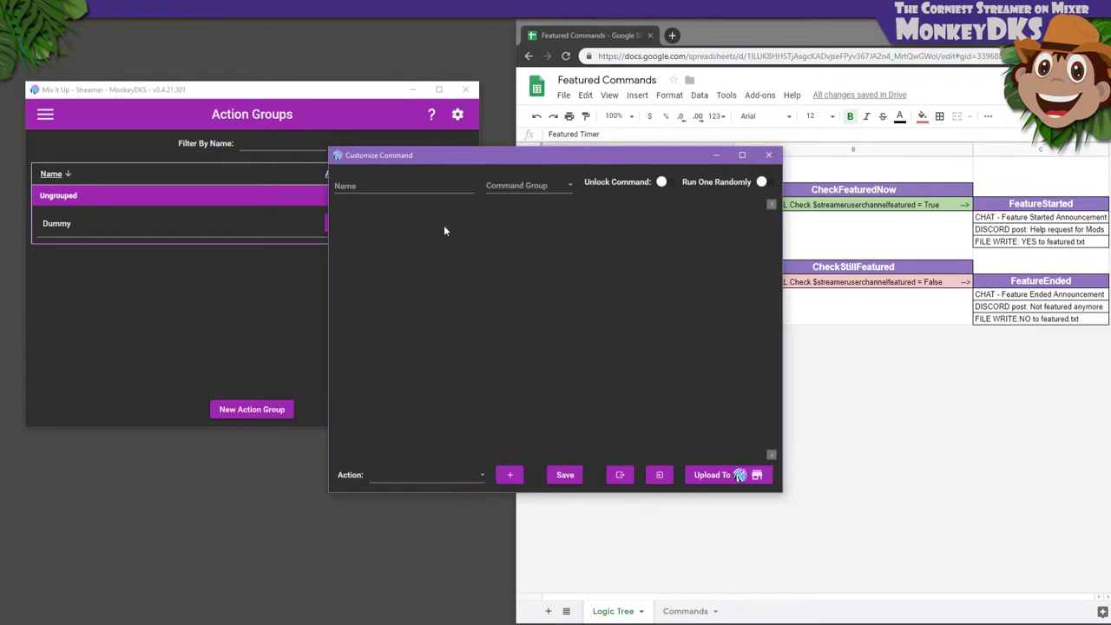
click(418, 191)
text(Check)
text(FeaturedNow)
key(Tab)
text(FeaturedTimer)
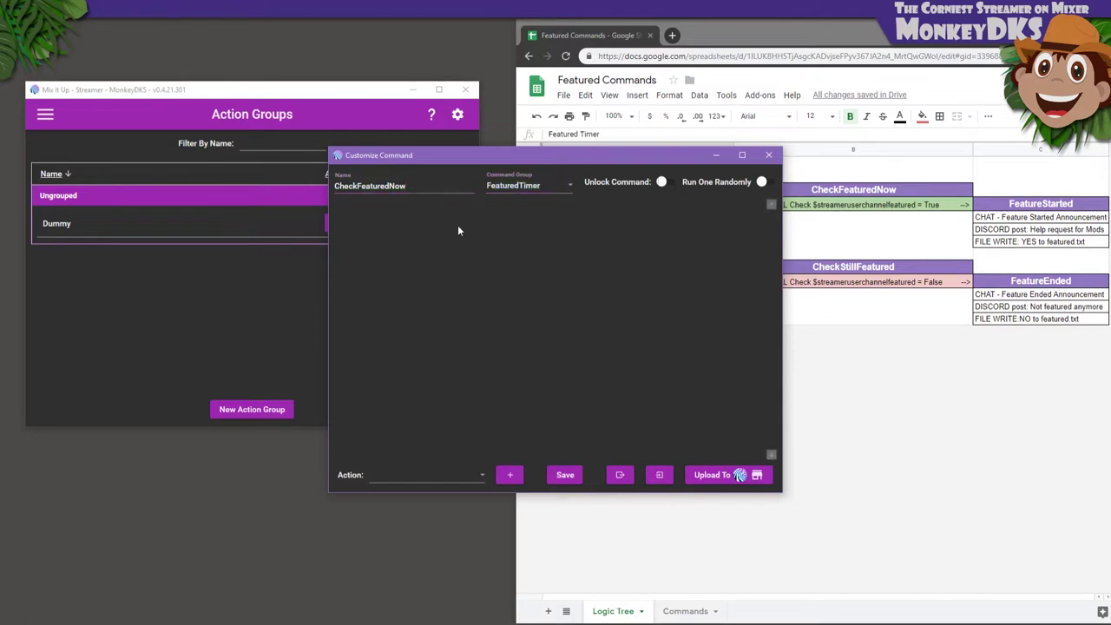
Add a Conditional action checking whether $streameruserchannelfeatured equals True
click(482, 470)
scroll(425, 347, down, 3)
scroll(422, 332, up, 3)
click(422, 323)
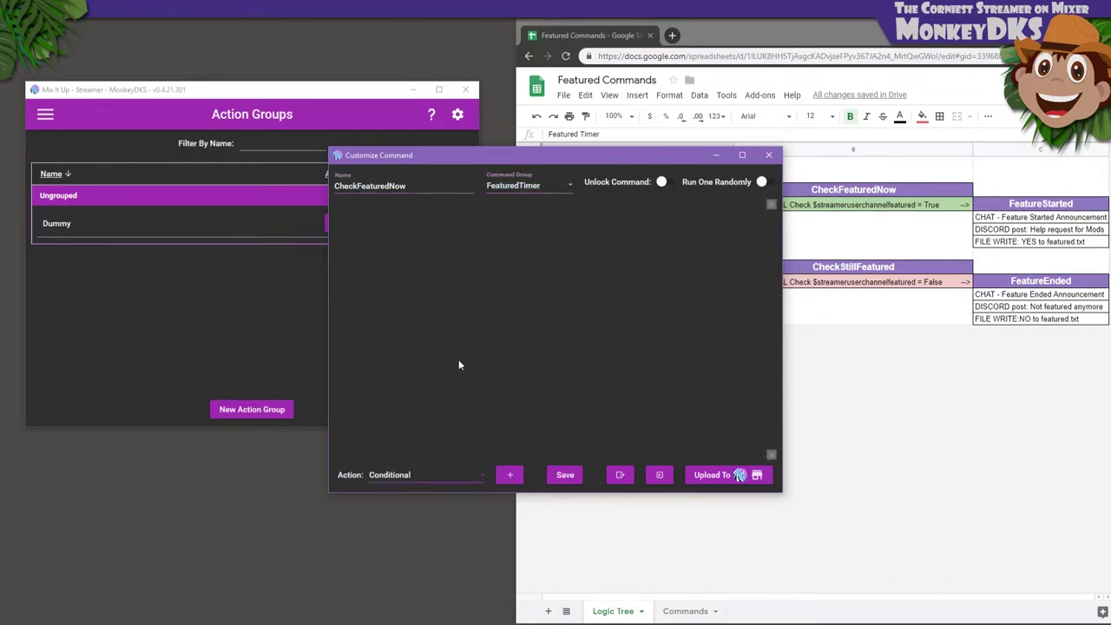
click(508, 475)
click(451, 268)
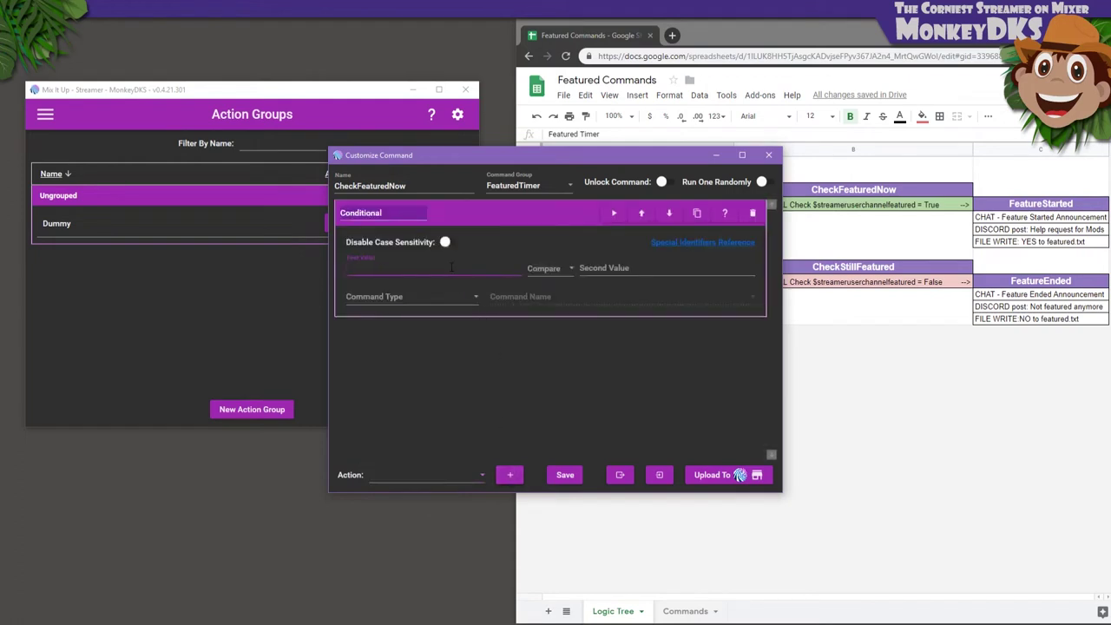
text($streameruserchannelfeatured)
click(550, 276)
click(551, 285)
click(584, 268)
text(True)
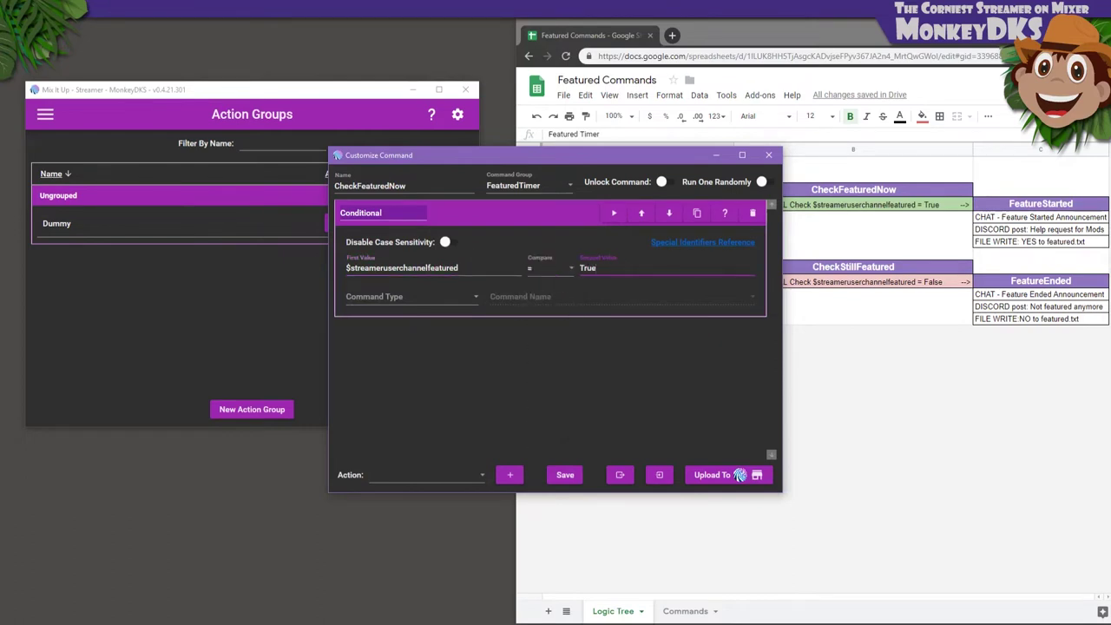
Have the conditional run the Dummy action group and save CheckFeaturedNow
click(468, 297)
click(407, 394)
click(501, 297)
click(502, 319)
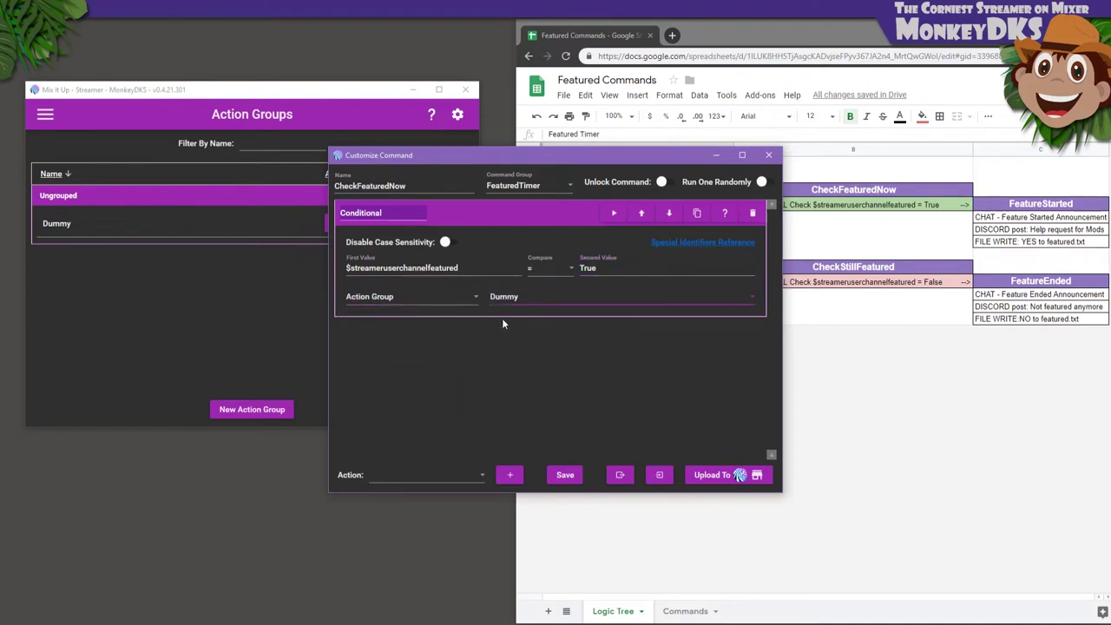
click(565, 475)
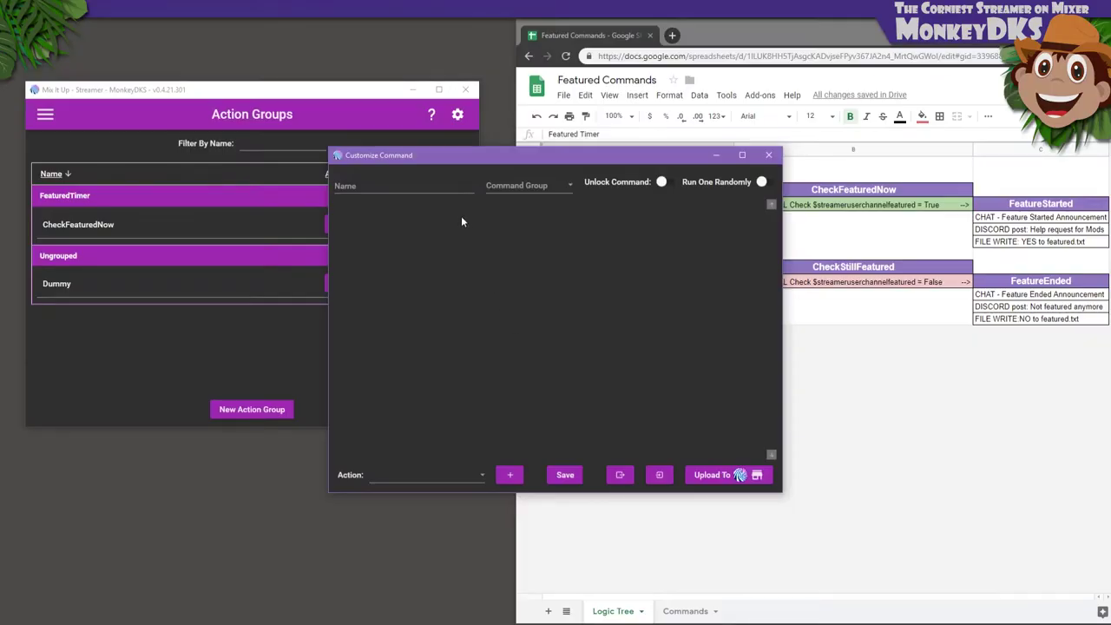
Name the new action group FeatureStarted and place it in command group FeaturedTimer
click(426, 187)
text(FeatureStarted)
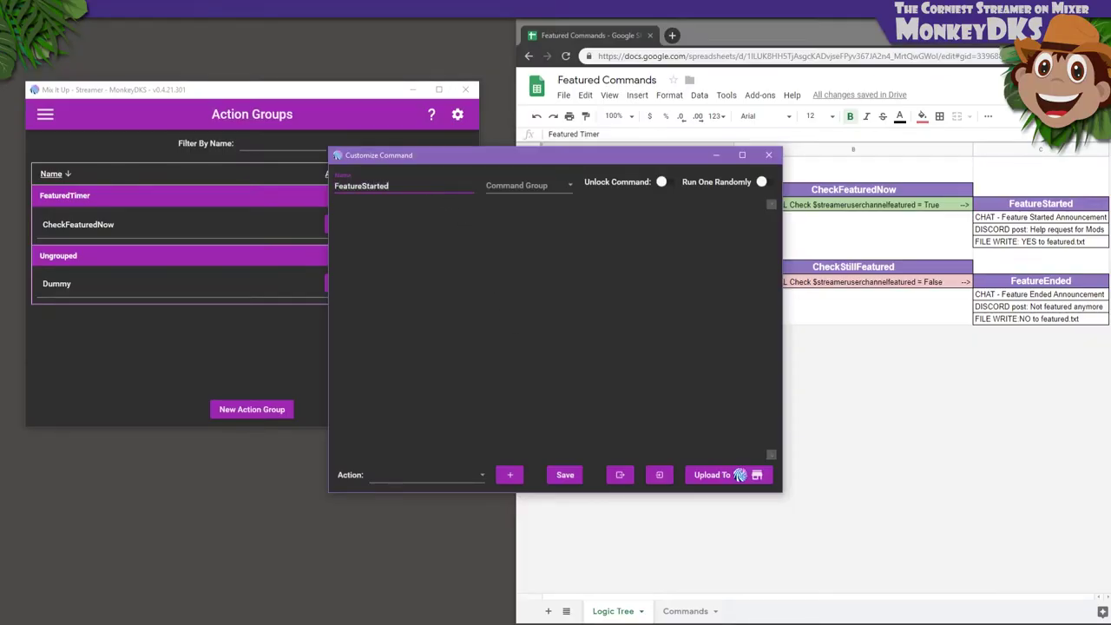
click(512, 185)
click(509, 206)
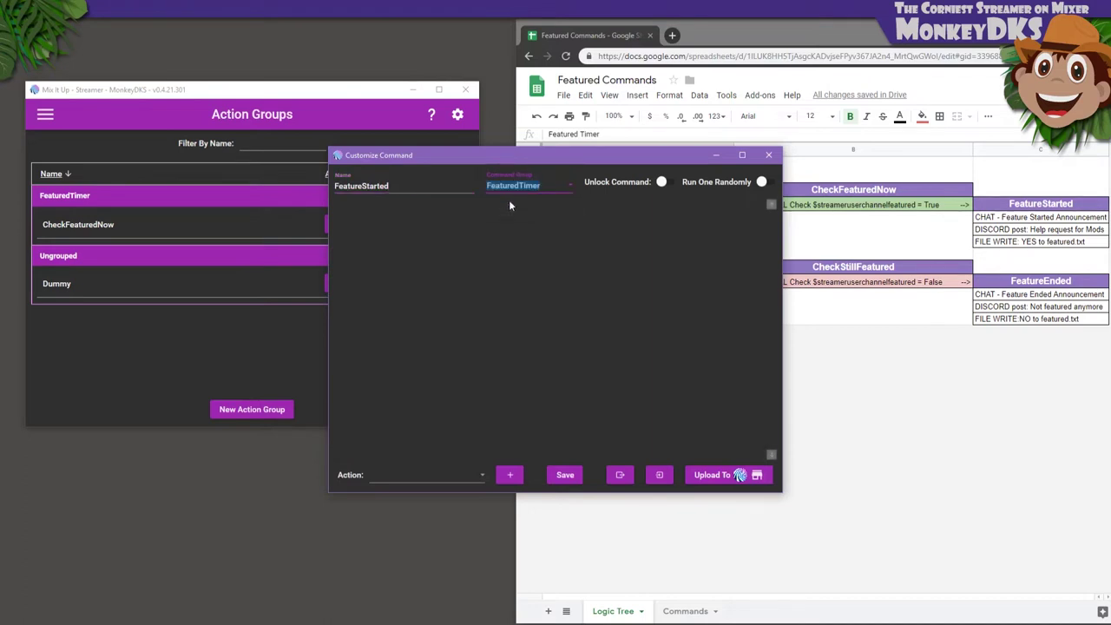
Add a Chat Message action reading 'WARNING! WE ARE CURRENTLY FEATURED SOMEWHERE ON MIXER!!'
click(440, 474)
scroll(429, 355, down, 2)
scroll(415, 324, up, 2)
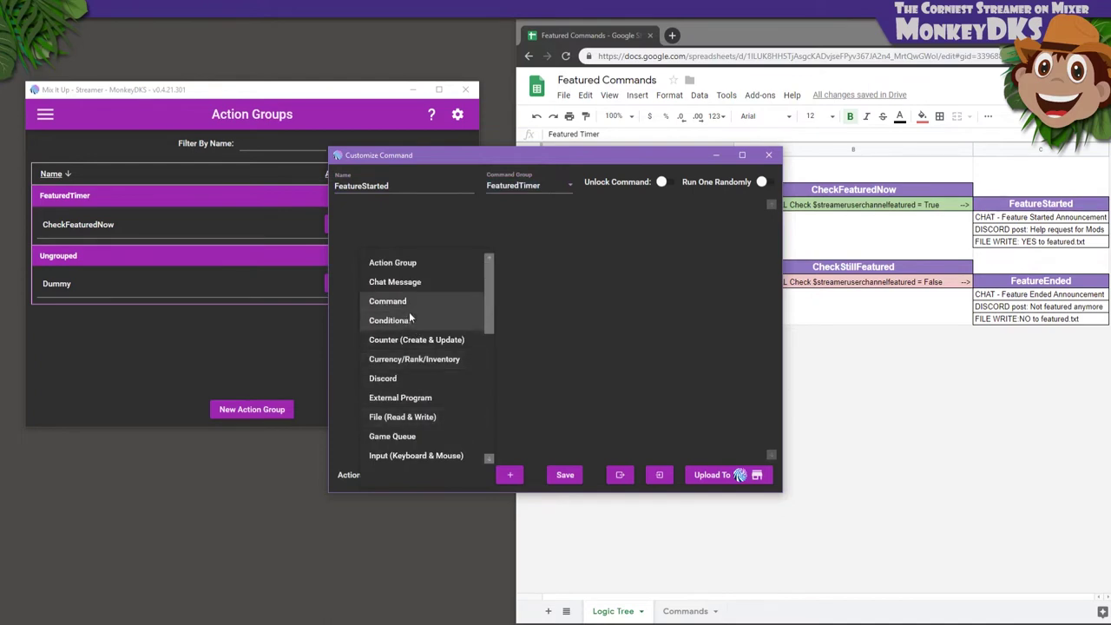
click(405, 286)
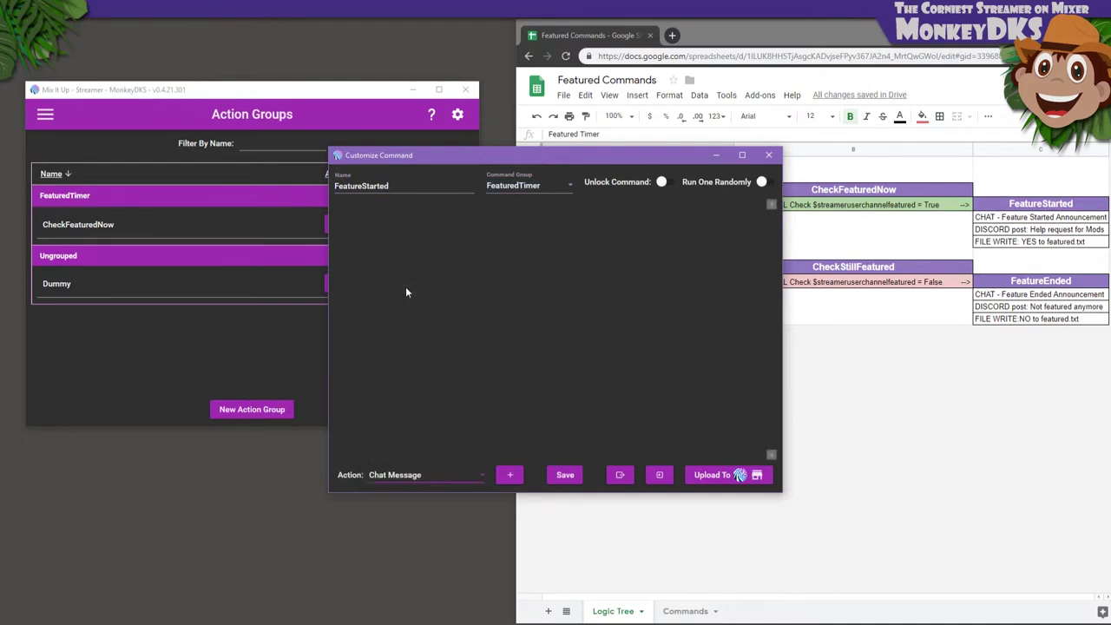
click(509, 474)
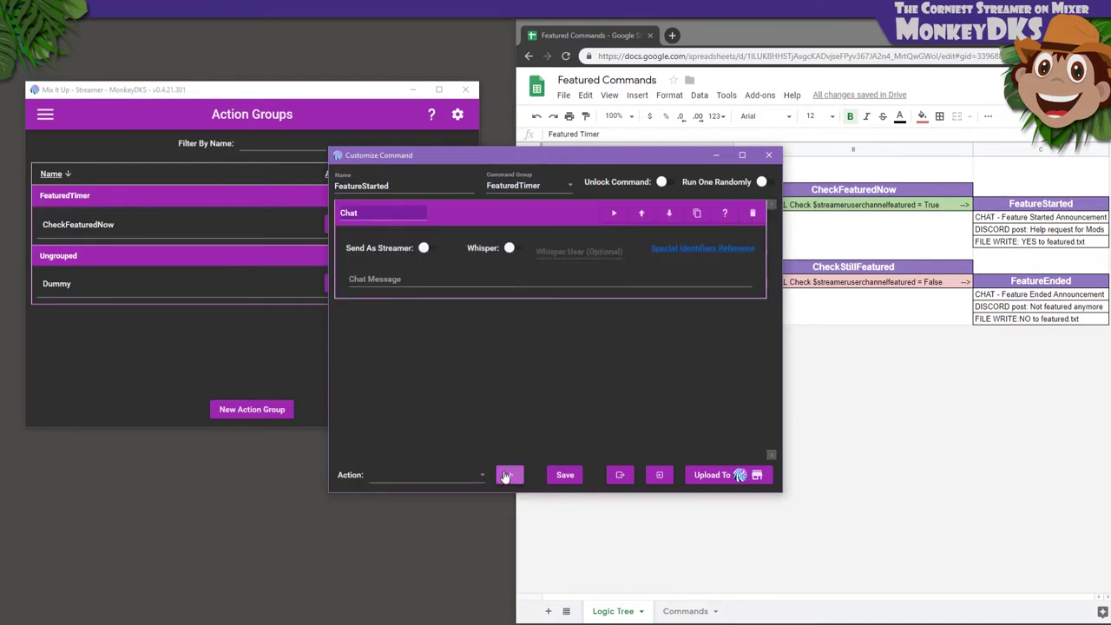
click(463, 281)
text(WARNING)
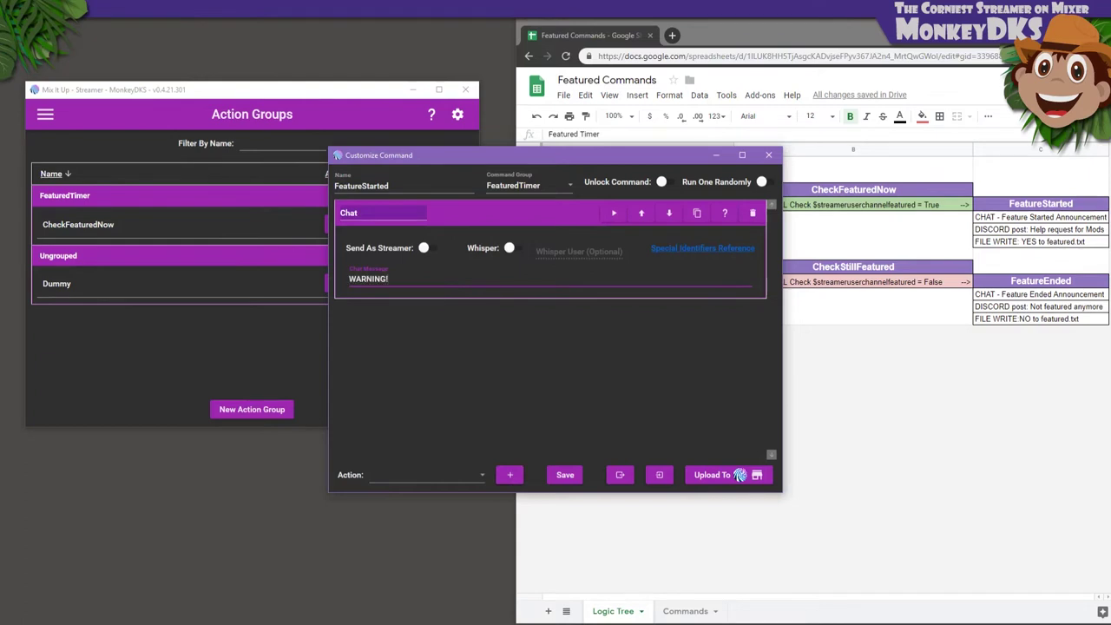
text(! WE ARE CURRENTLY FEATURED SOMEWHERE)
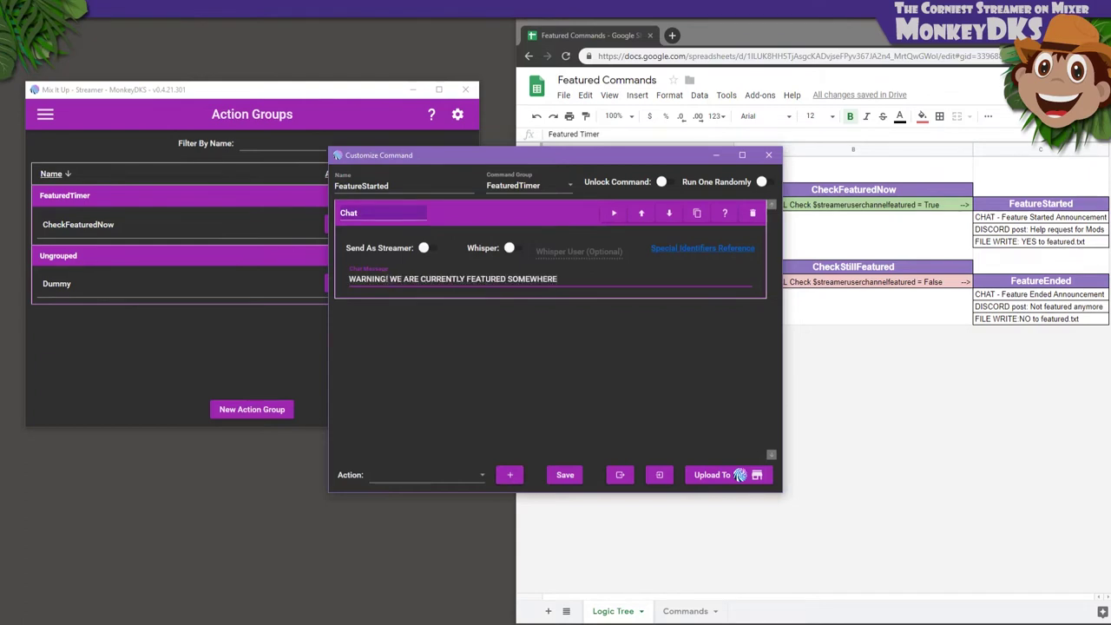
text( ON MIXER!!)
Browse the action type list for the Discord action
click(474, 470)
scroll(435, 394, down, 3)
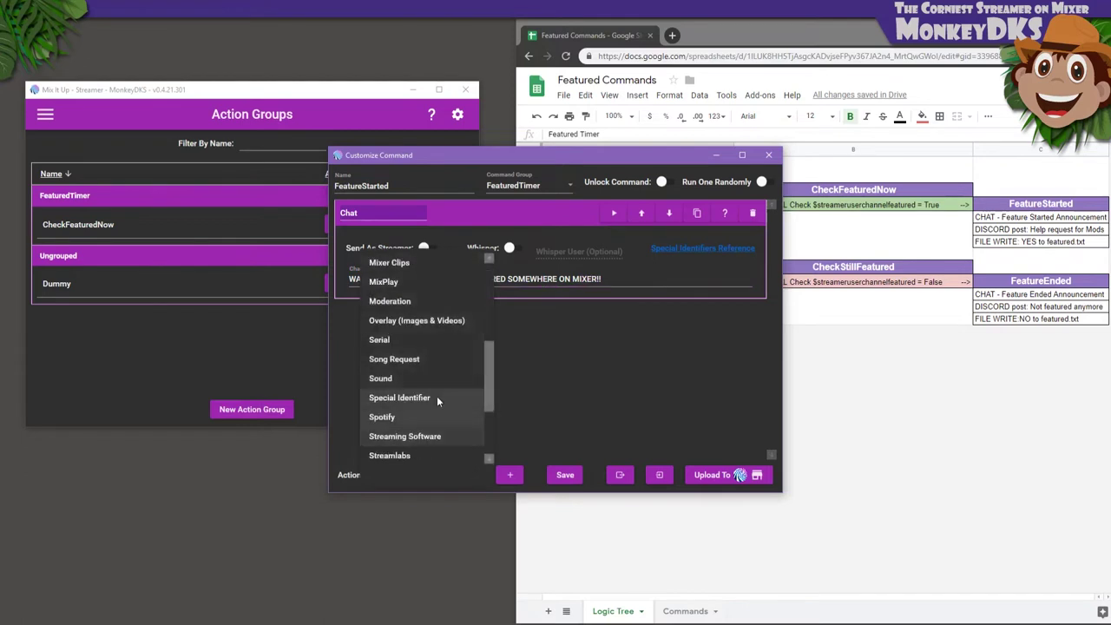
scroll(408, 352, up, 2)
scroll(408, 354, up, 2)
click(397, 378)
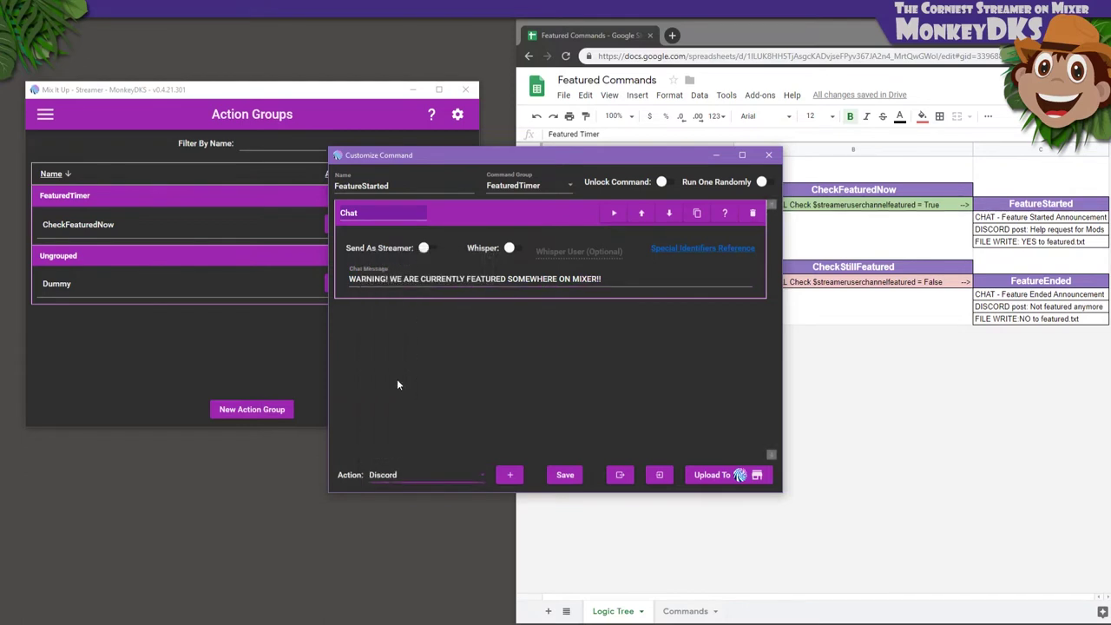
click(510, 474)
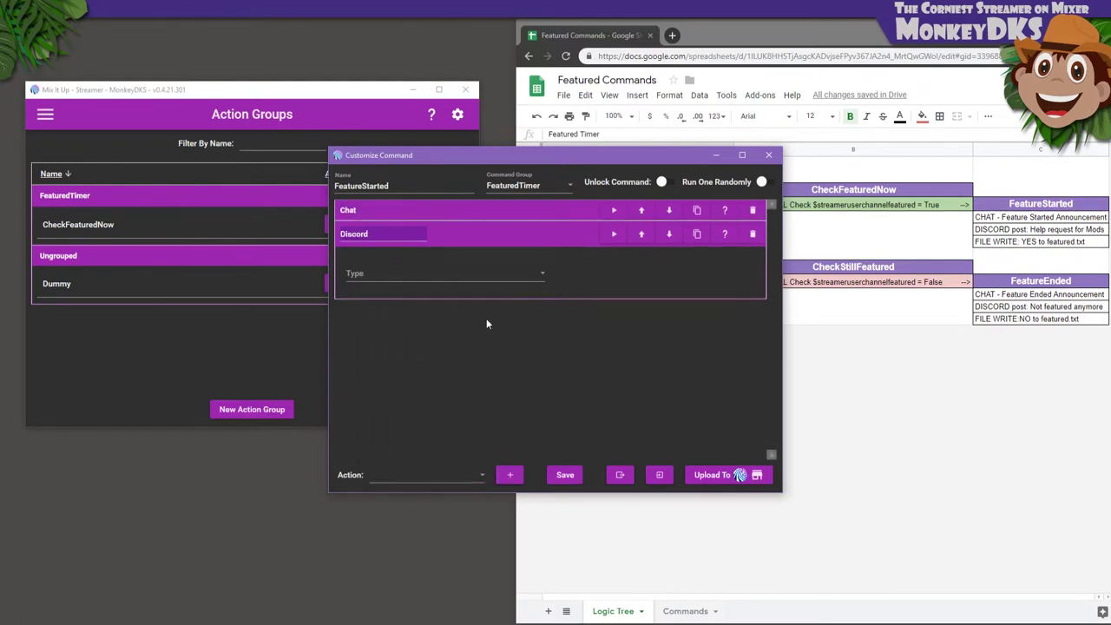
click(463, 280)
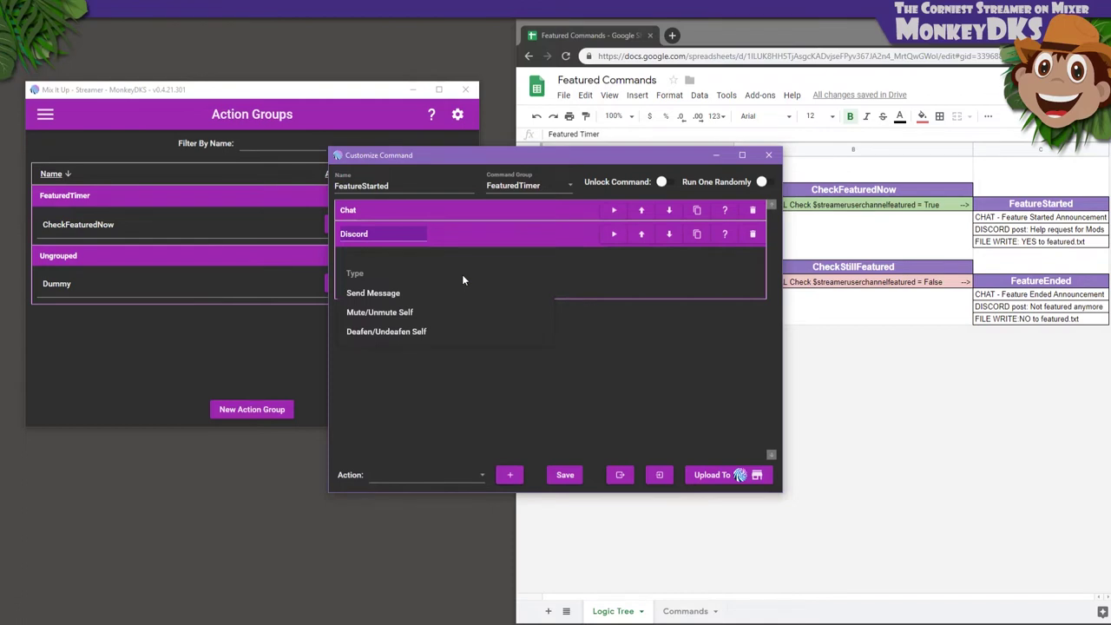
click(378, 294)
click(375, 318)
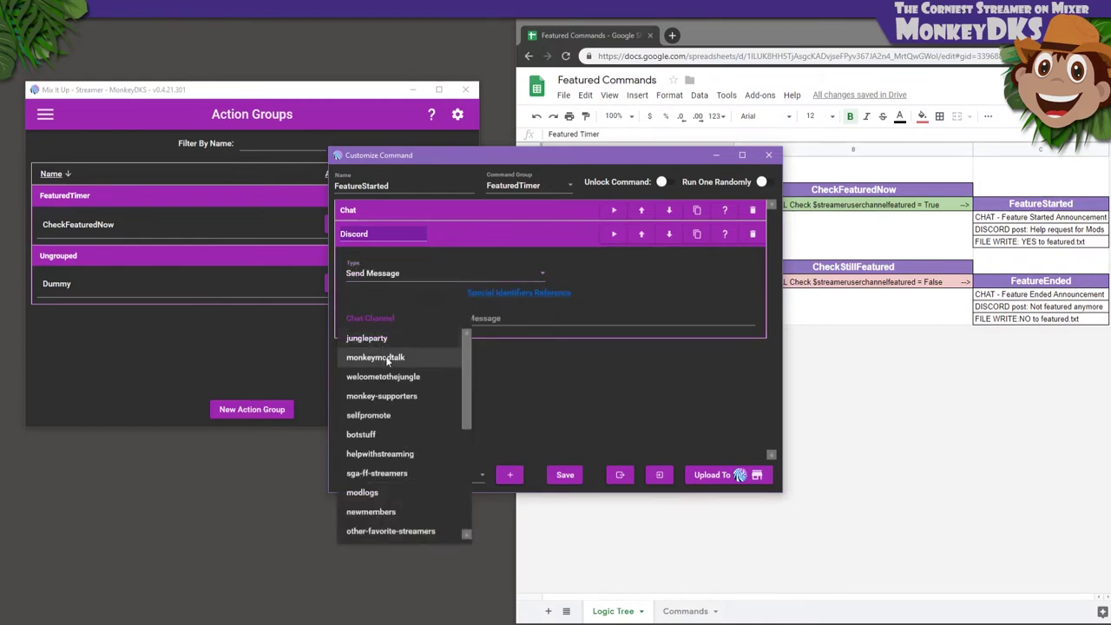
scroll(385, 356, down, 1)
click(483, 320)
text(@here w)
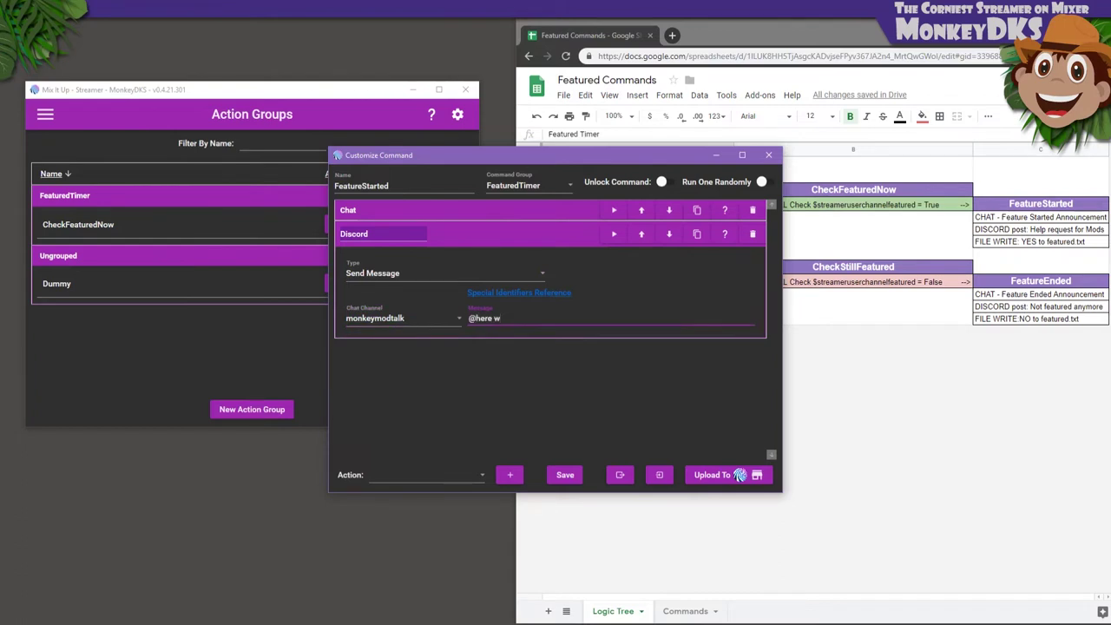
text(e're featured somewhere on Mixer)
text(, if anyone is available,)
text( it's like)
text(kel)
text(y we could use)
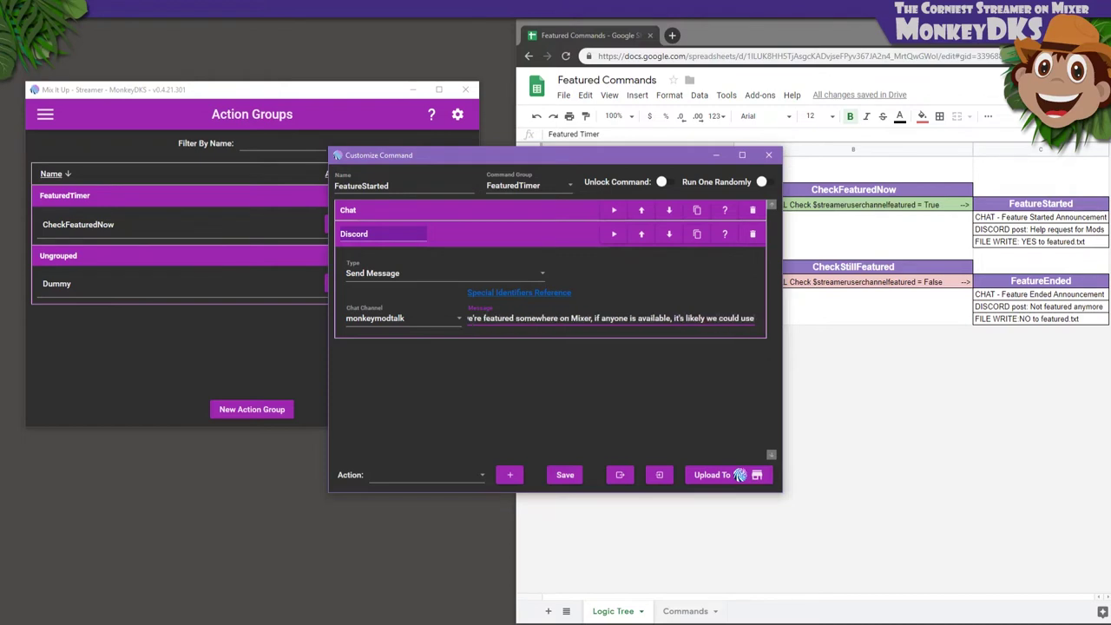
text( a few extra hands!)
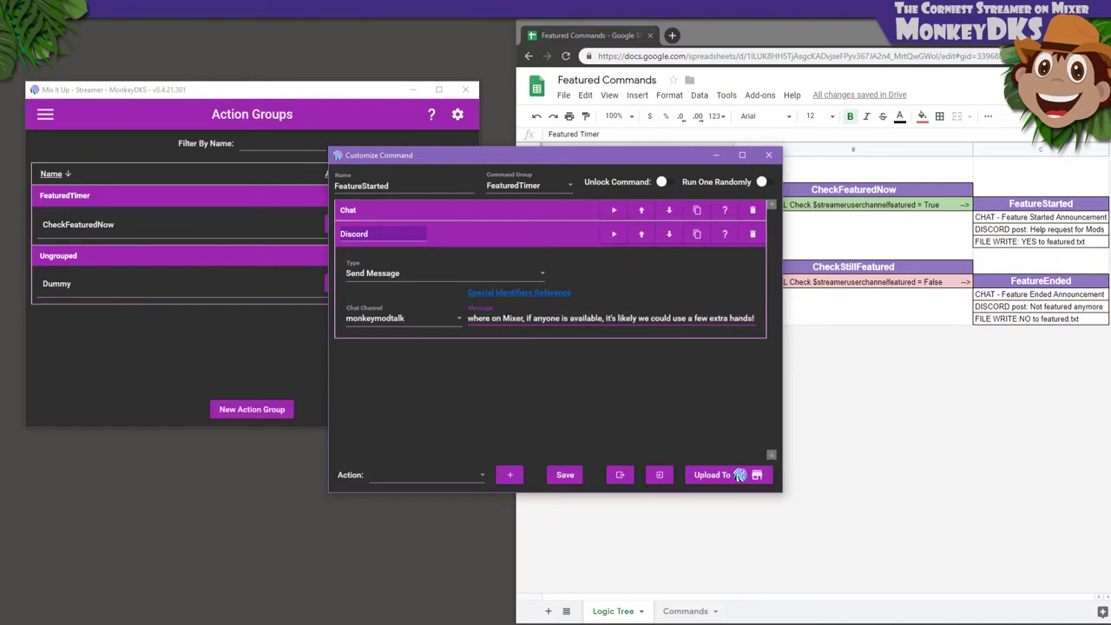
Add a File (Read & Write) action to FeatureStarted
click(461, 471)
scroll(436, 409, down, 2)
scroll(424, 394, up, 1)
click(410, 397)
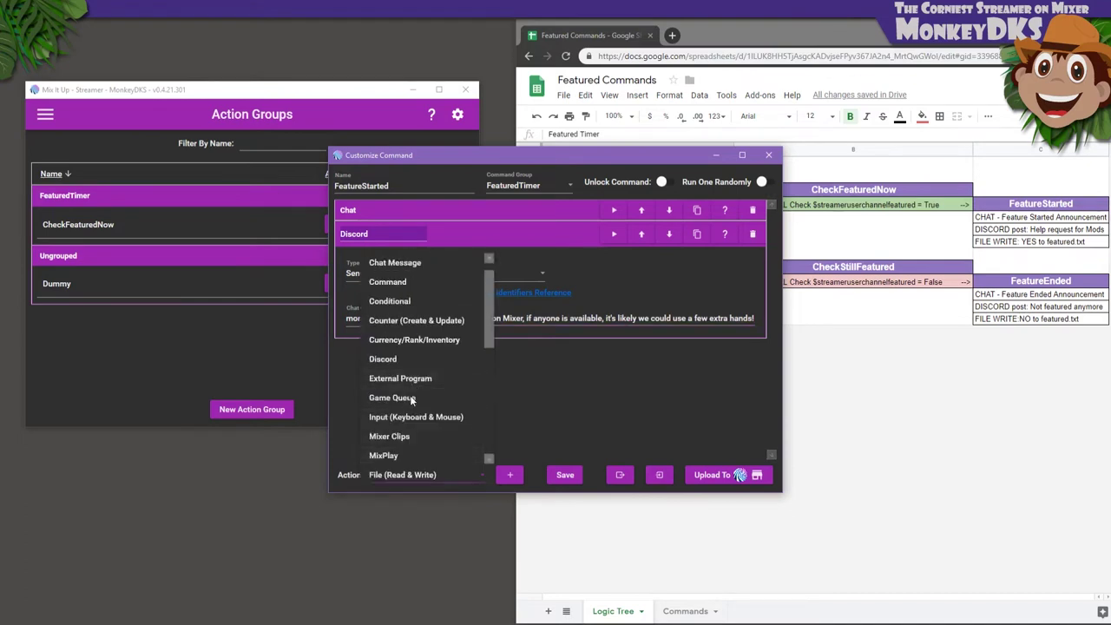
click(511, 477)
Set the file action to save YES to Featured.txt, overwriting the existing file
click(407, 290)
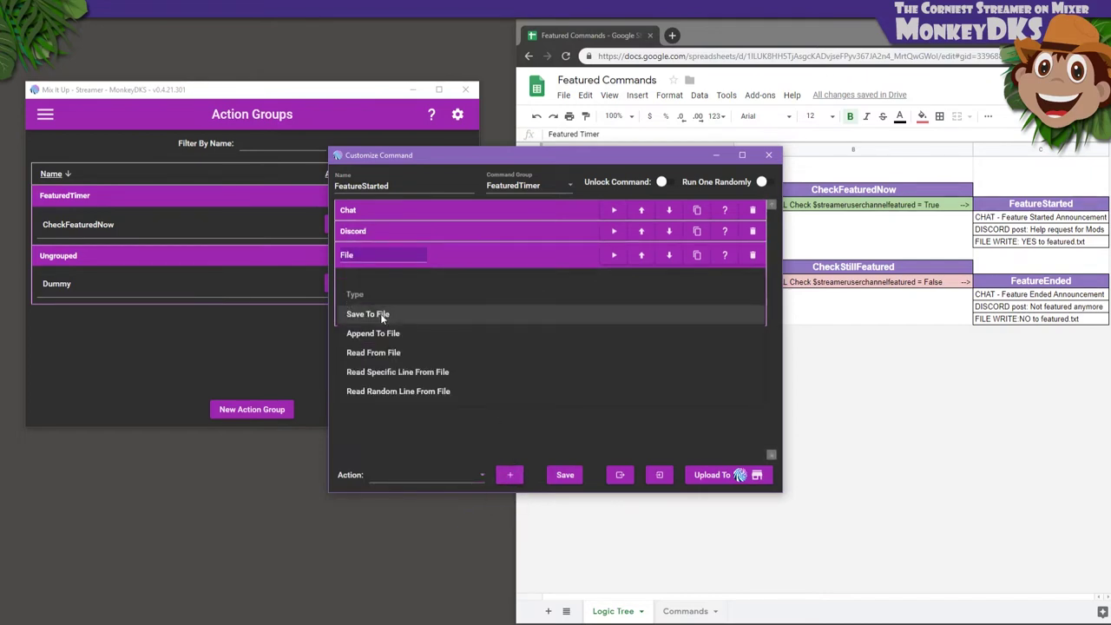
click(381, 315)
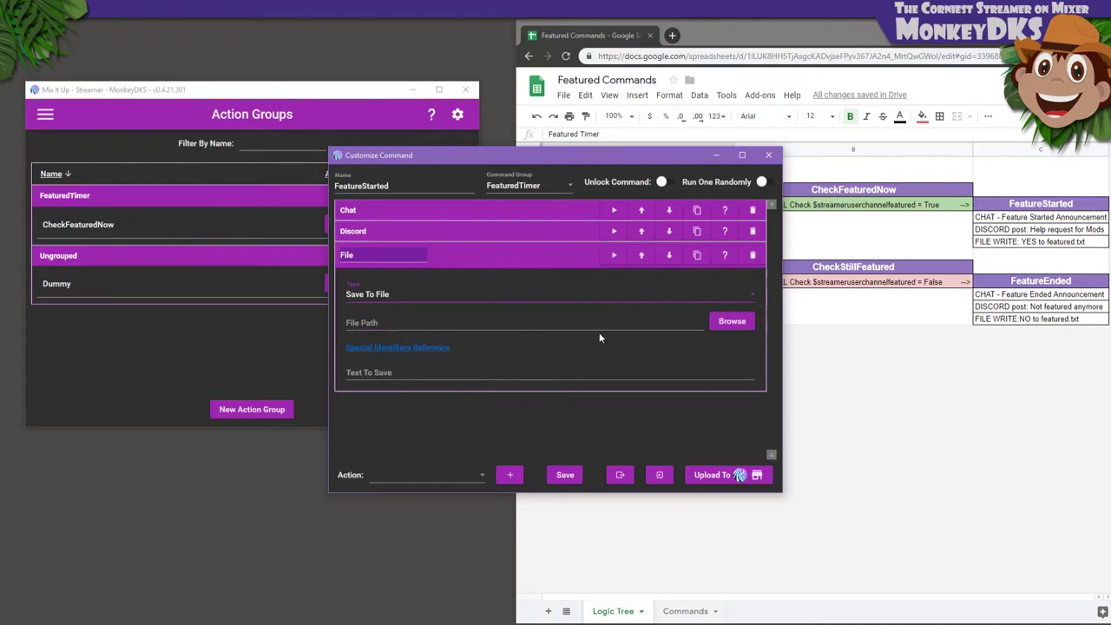
click(727, 328)
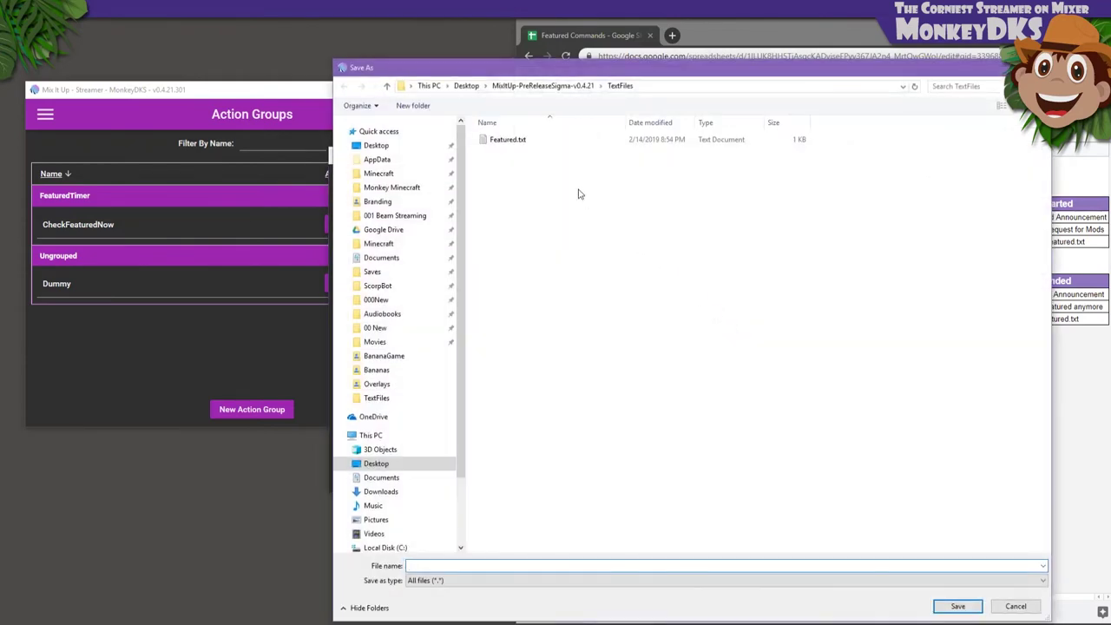
double_click(523, 143)
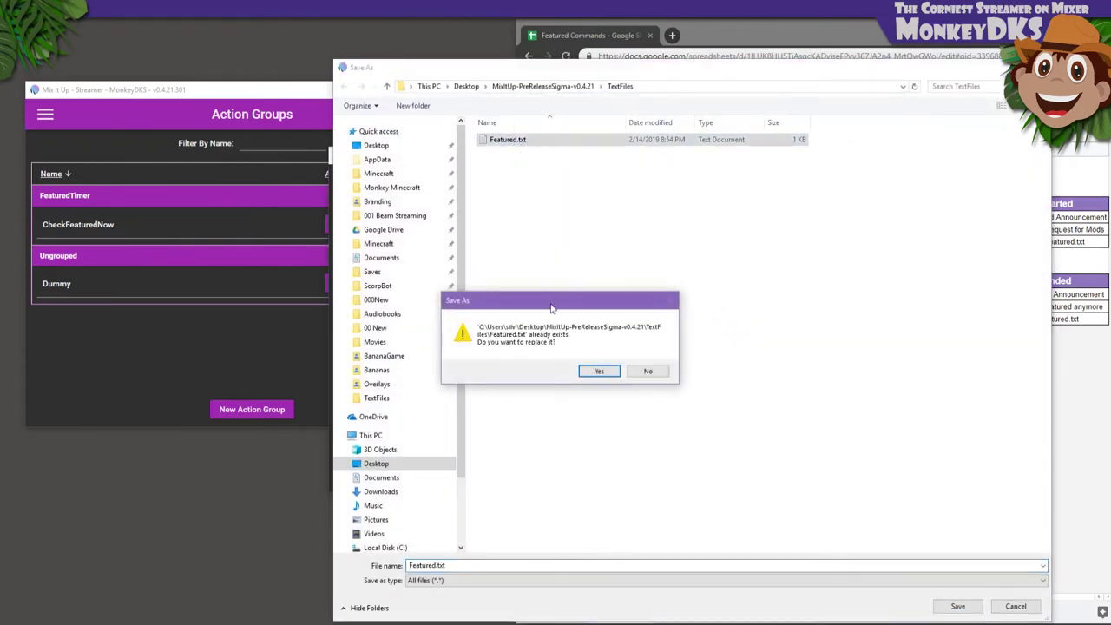
click(601, 372)
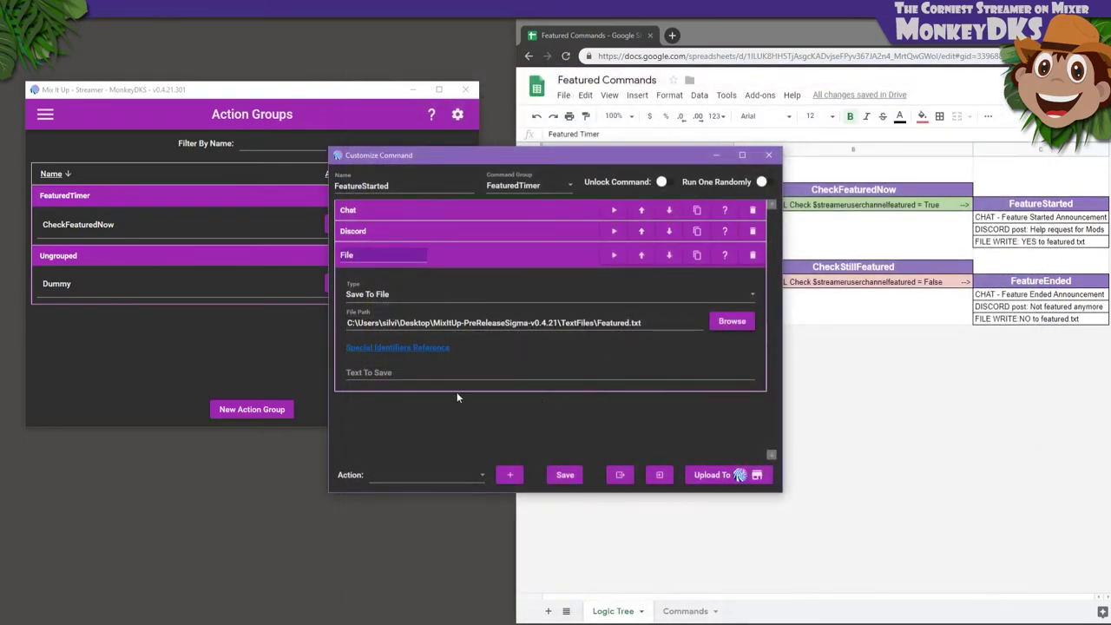
click(425, 373)
text(YES)
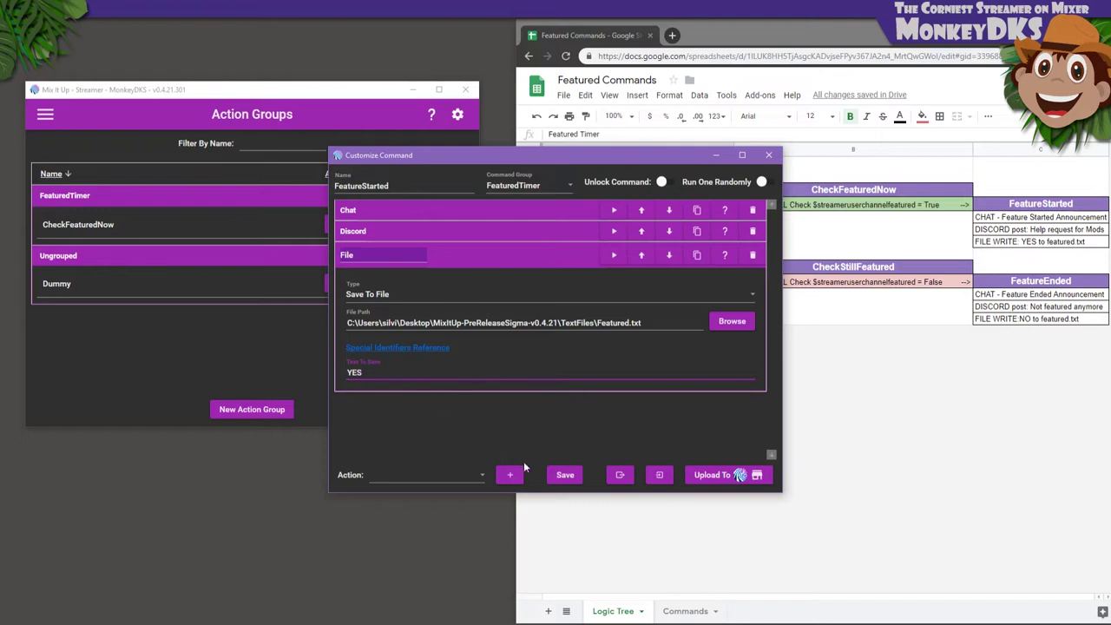
click(564, 476)
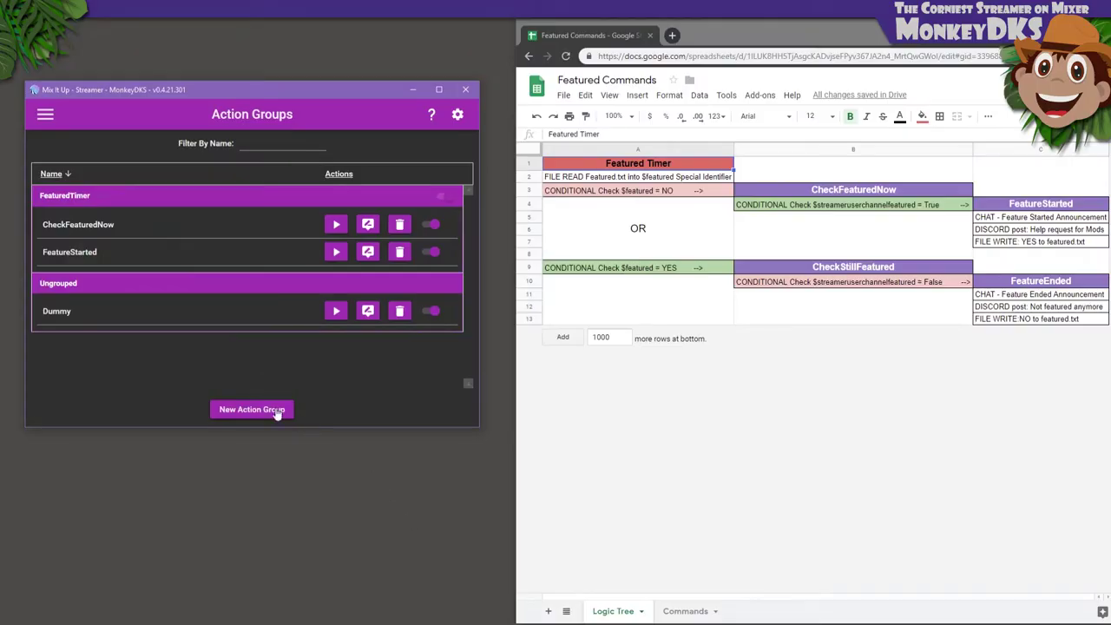
Create a new advanced command named FeatureEnded in the FeaturedTimer group
click(274, 409)
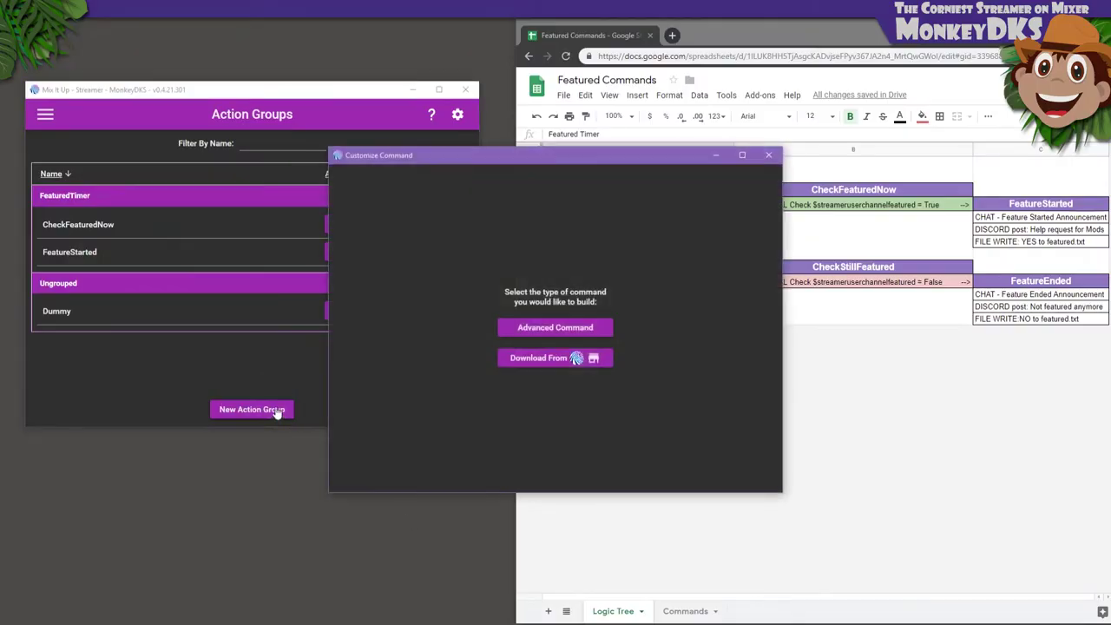
click(500, 330)
click(404, 187)
text(FeatureEnded)
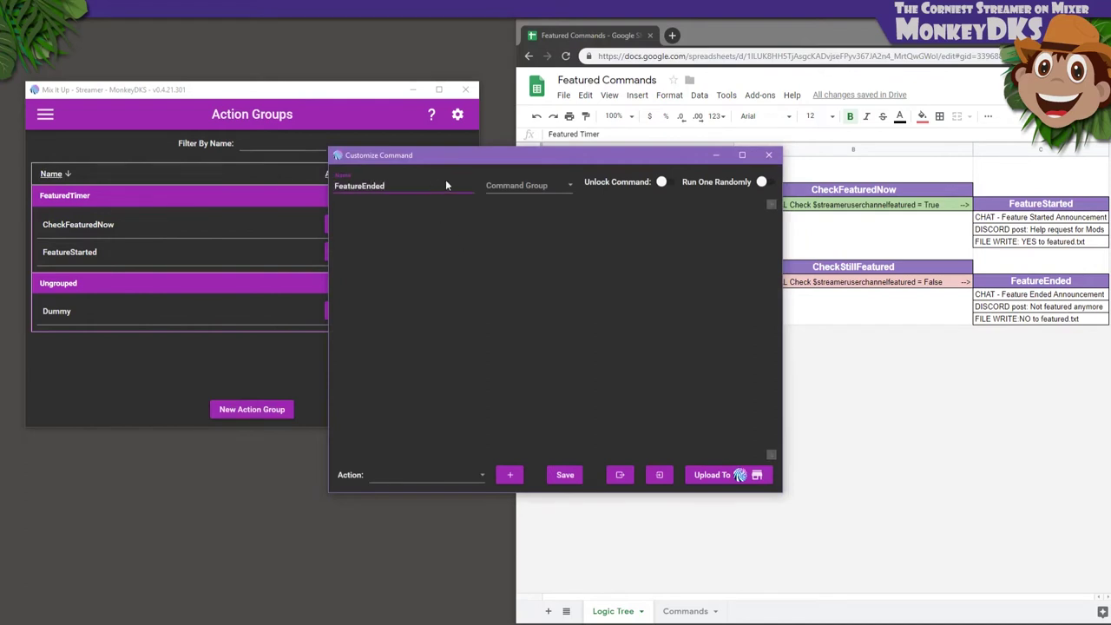
click(491, 184)
click(498, 204)
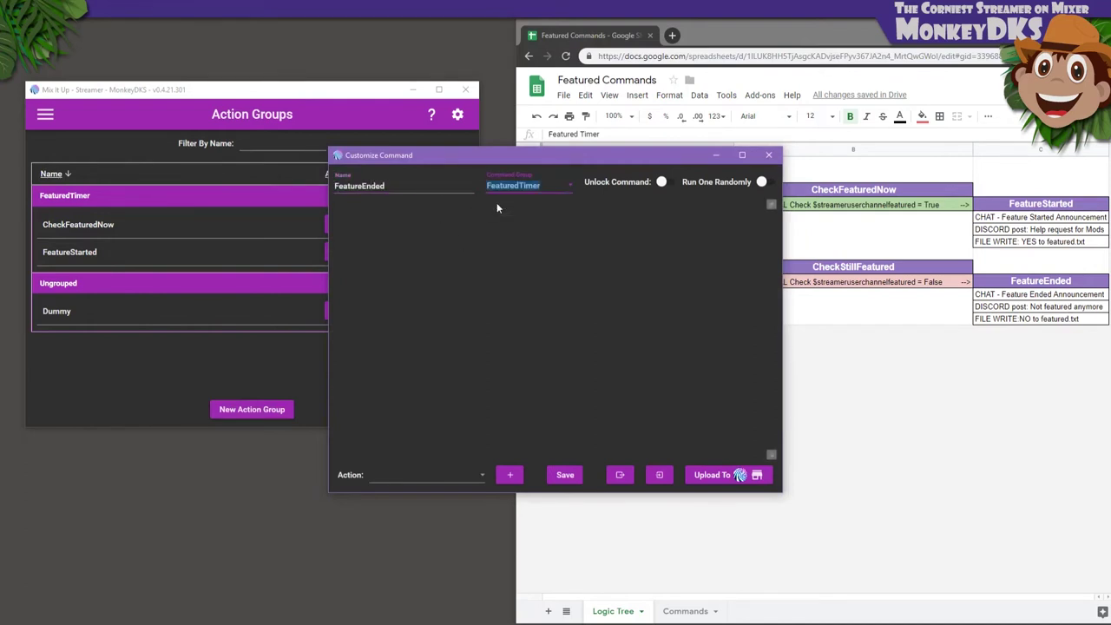
Add a chat message: 'We are no longer featured, things should slow down a bit now!'
click(448, 477)
scroll(434, 447, down, 3)
scroll(408, 364, up, 5)
click(388, 288)
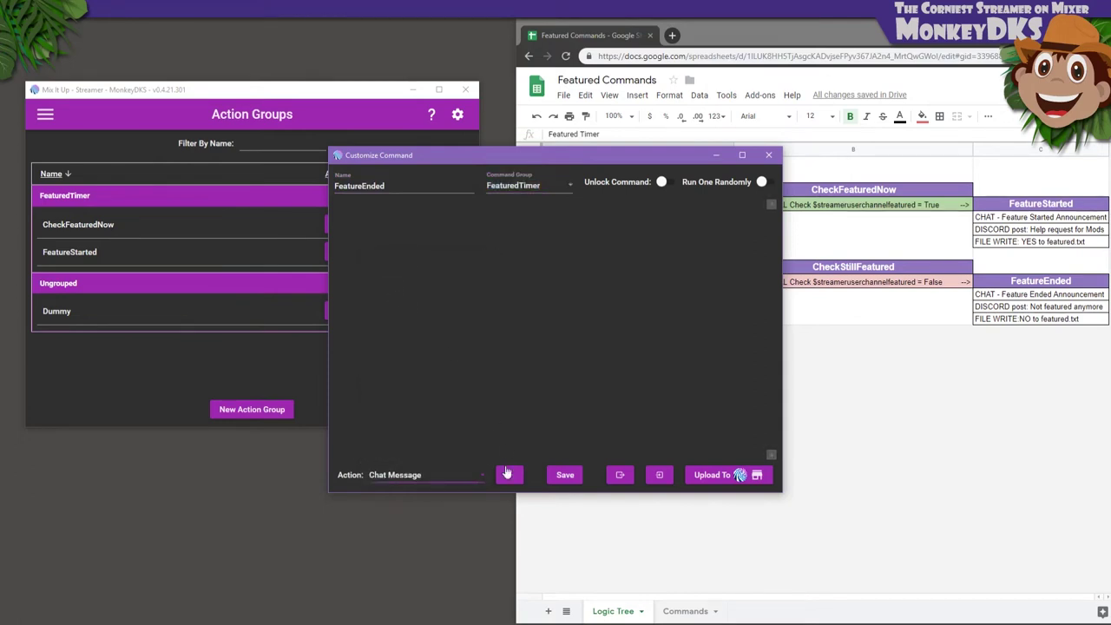
click(509, 475)
click(395, 282)
text(We are no longer featured, things should slow down a bit now!)
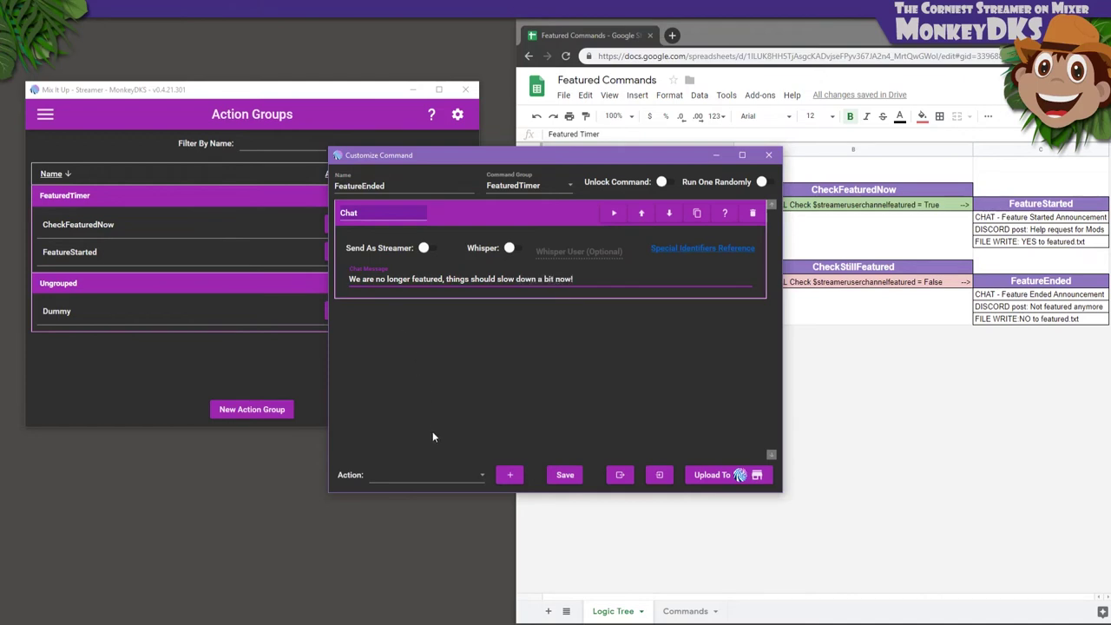
click(429, 475)
Add a Discord Send Message to monkeymodtalk starting 'Ok, we're not featured anymore.'
click(400, 360)
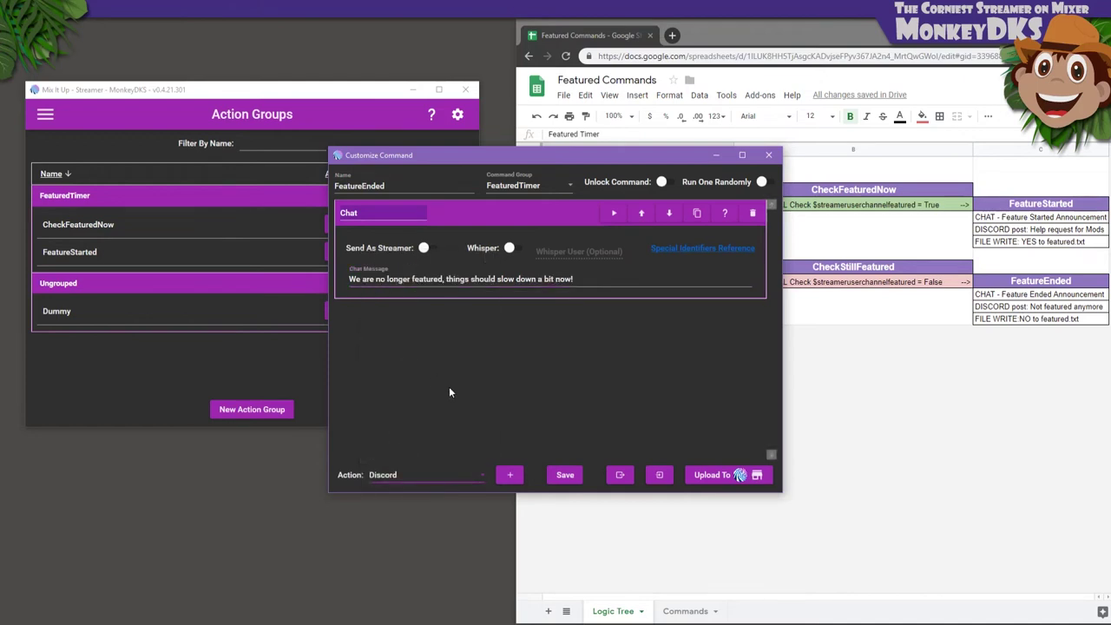
click(511, 475)
click(438, 276)
click(388, 291)
click(388, 317)
click(394, 356)
key(Tab)
text(Ok, we're not featured anymore. You don't have t)
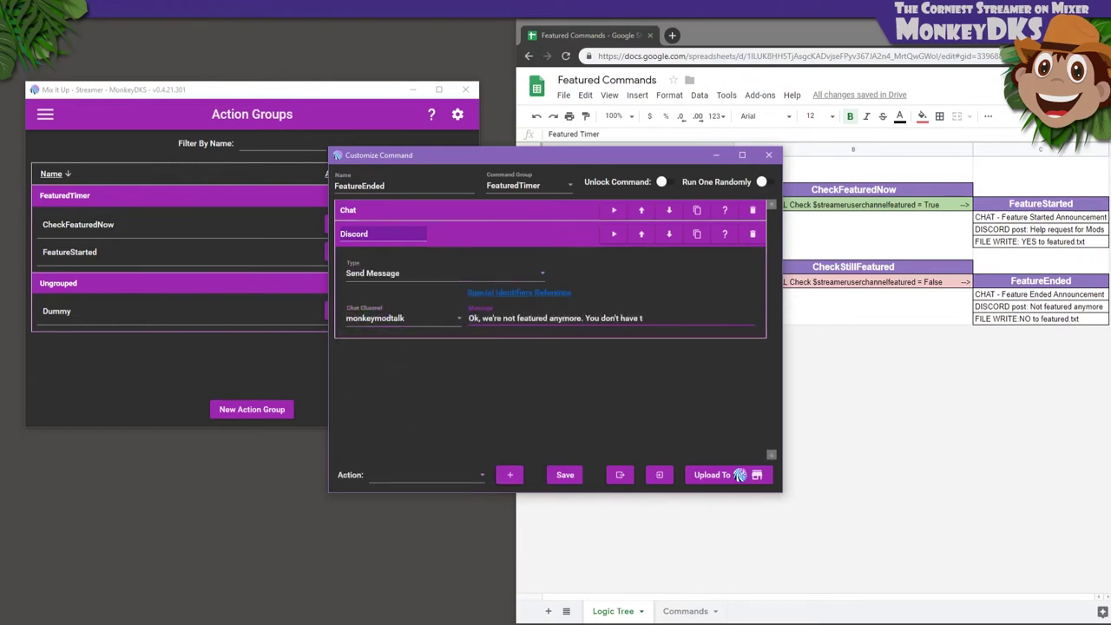
text(o drop everything to help, but you're still welcome to cone visit!)
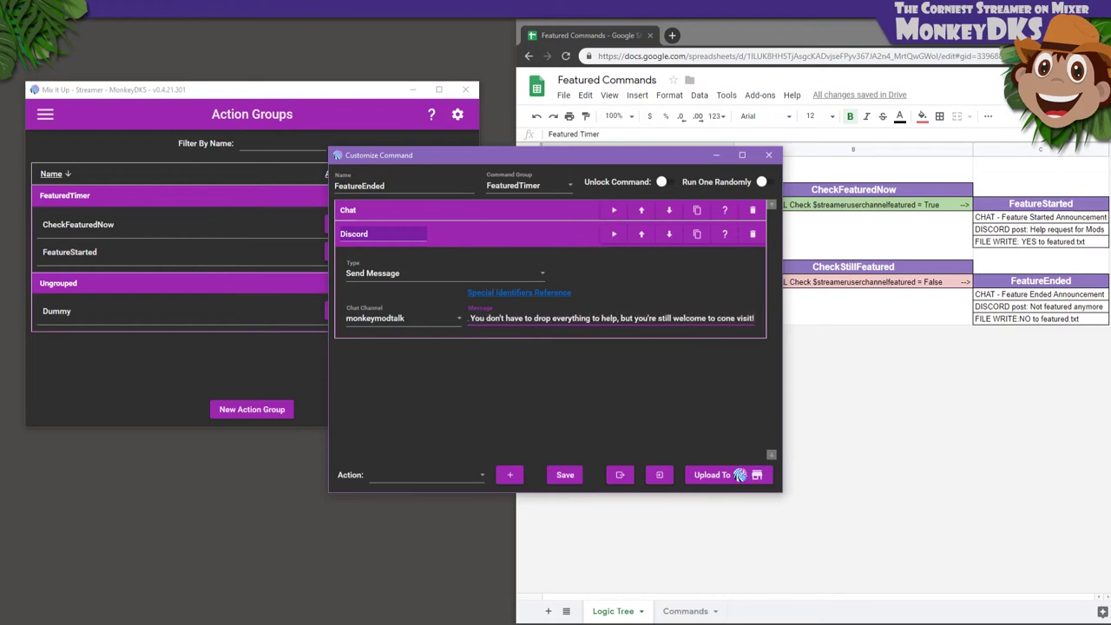
text( I couldn't do this)
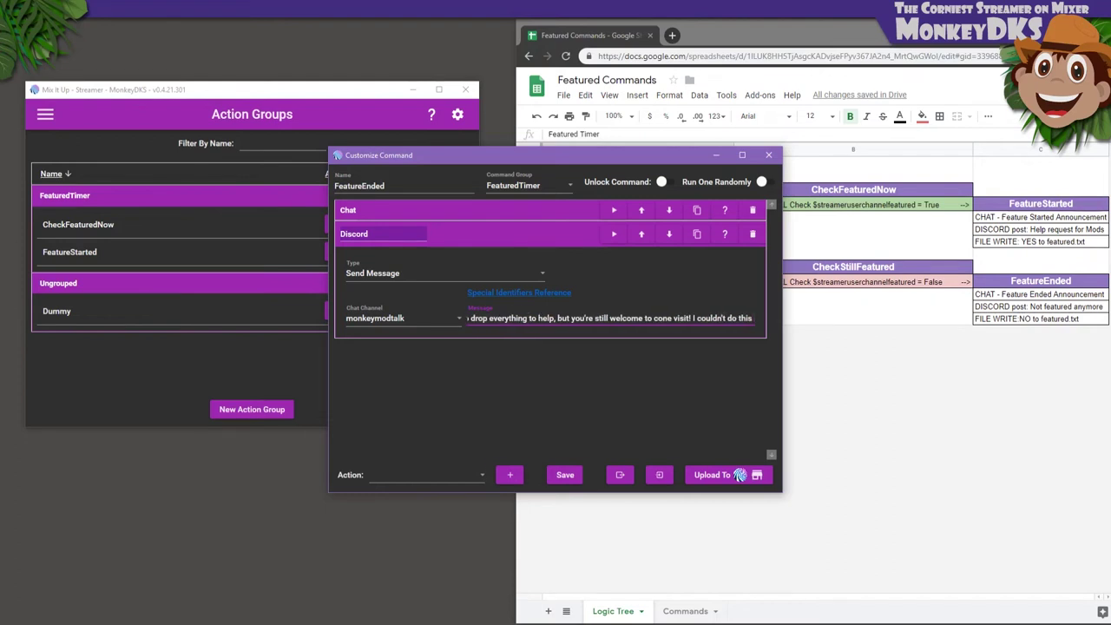
text( without all of your support, and tha)
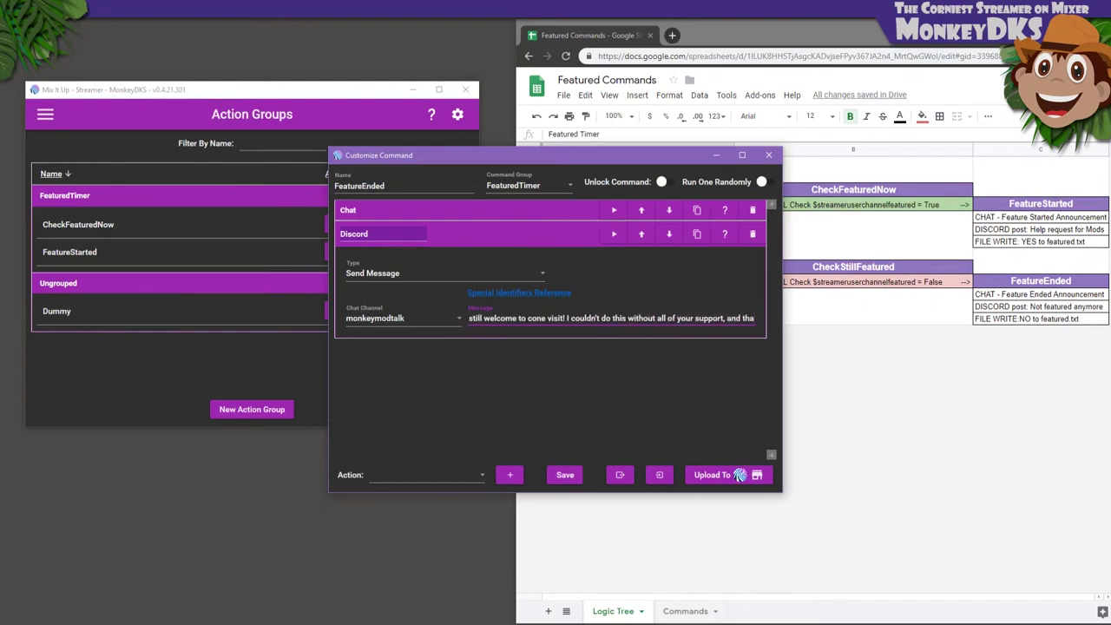
text(nks to those who were availa)
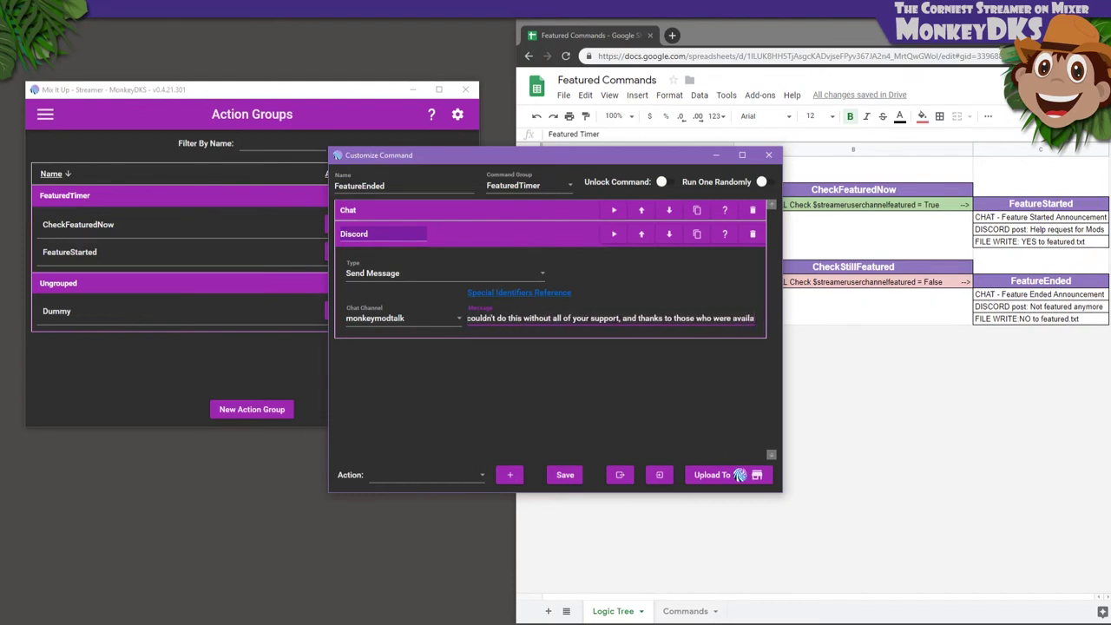
text(ble to help out!)
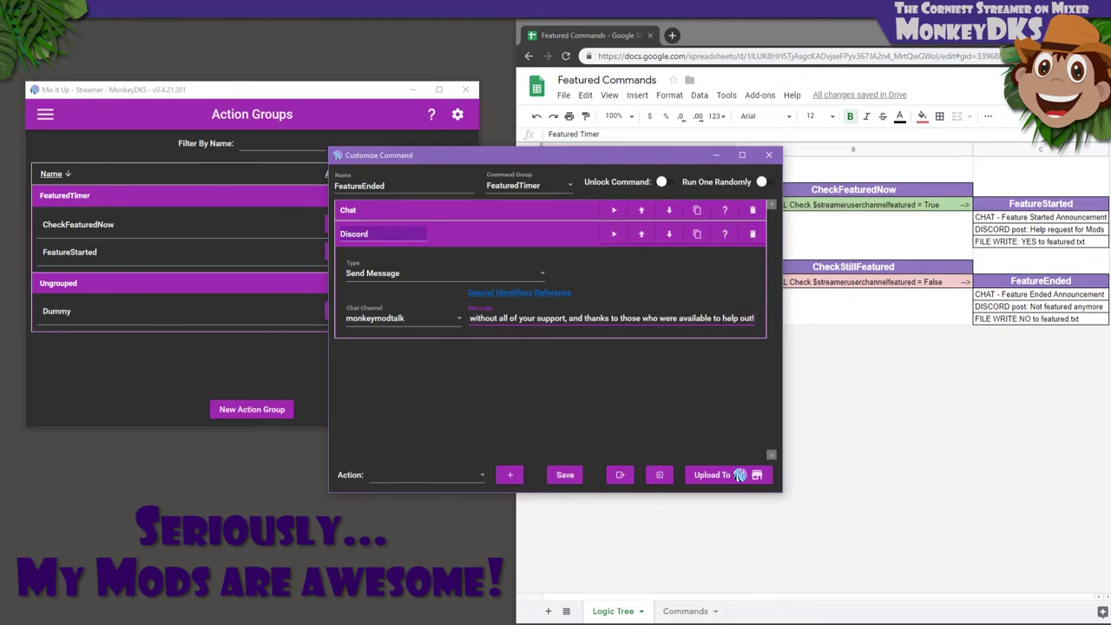
Add a file action that overwrites Featured.txt with NO, then save FeatureEnded
click(413, 469)
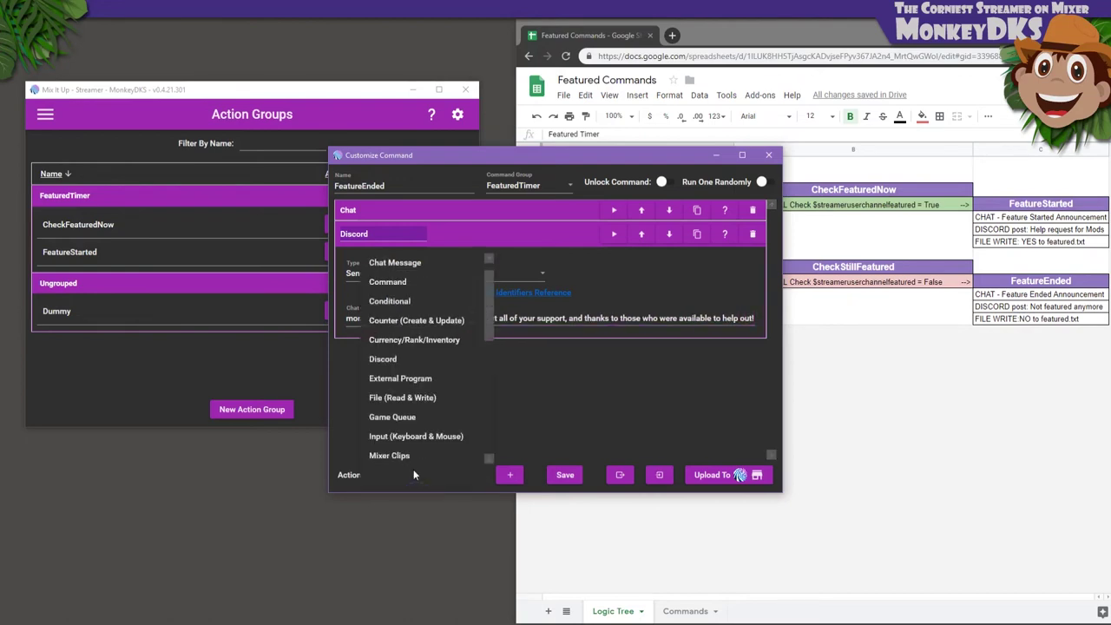
scroll(412, 466, down, 1)
click(399, 380)
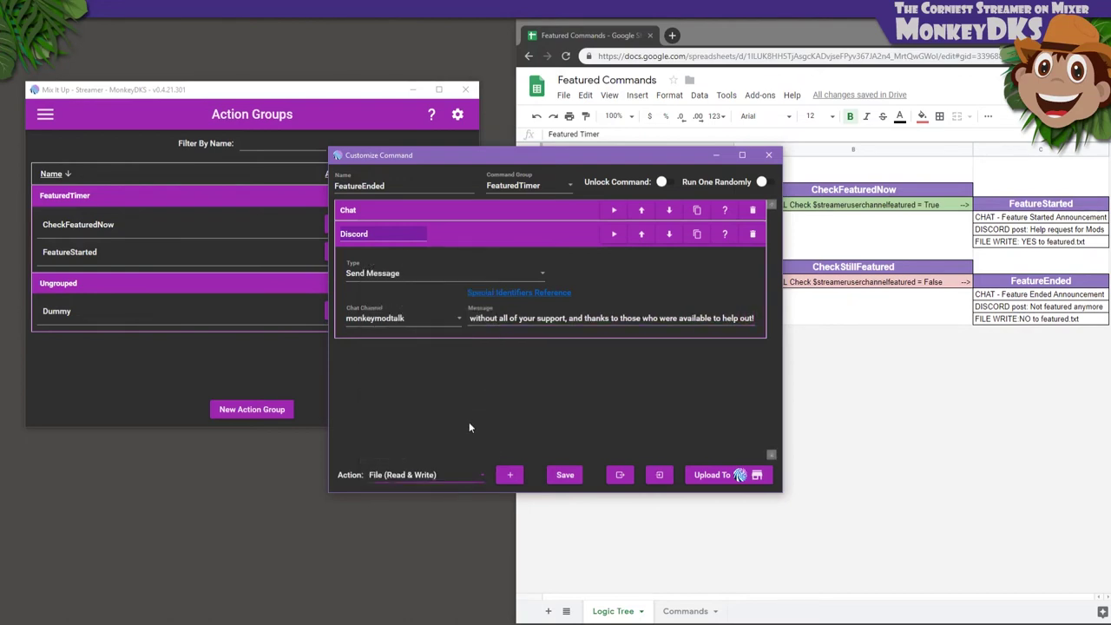
click(511, 475)
click(448, 296)
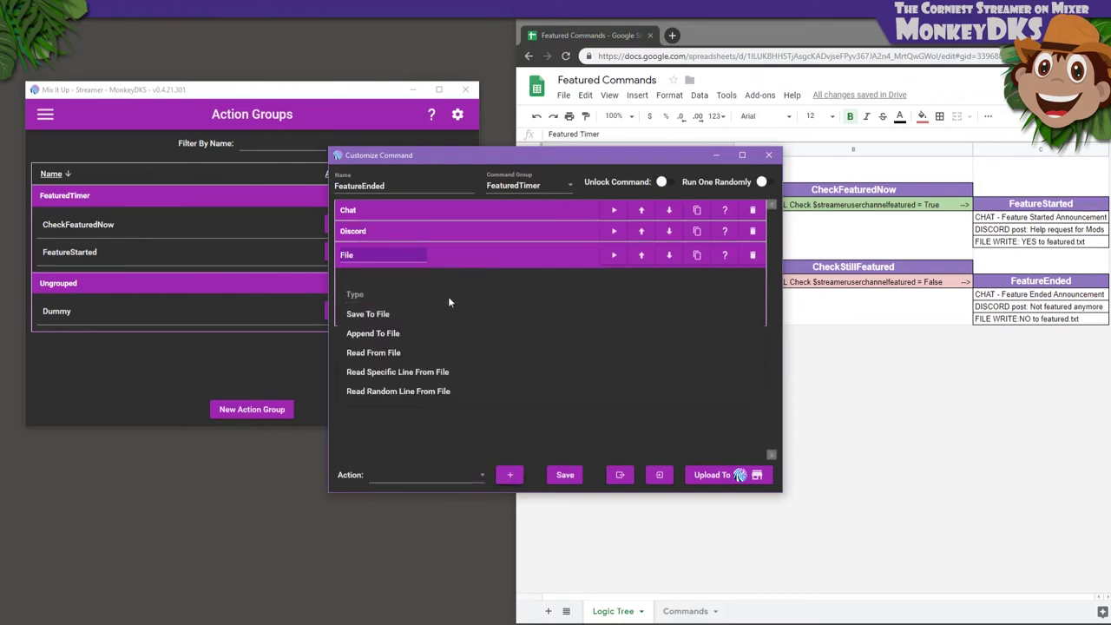
click(375, 310)
click(731, 322)
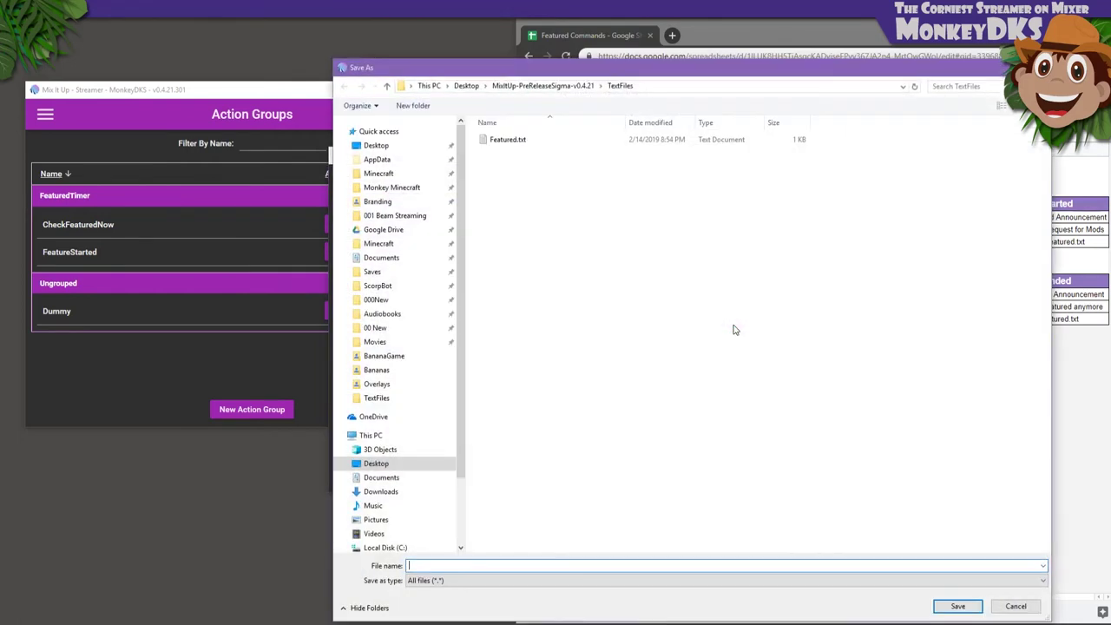
double_click(508, 141)
click(599, 370)
click(512, 366)
text(NO)
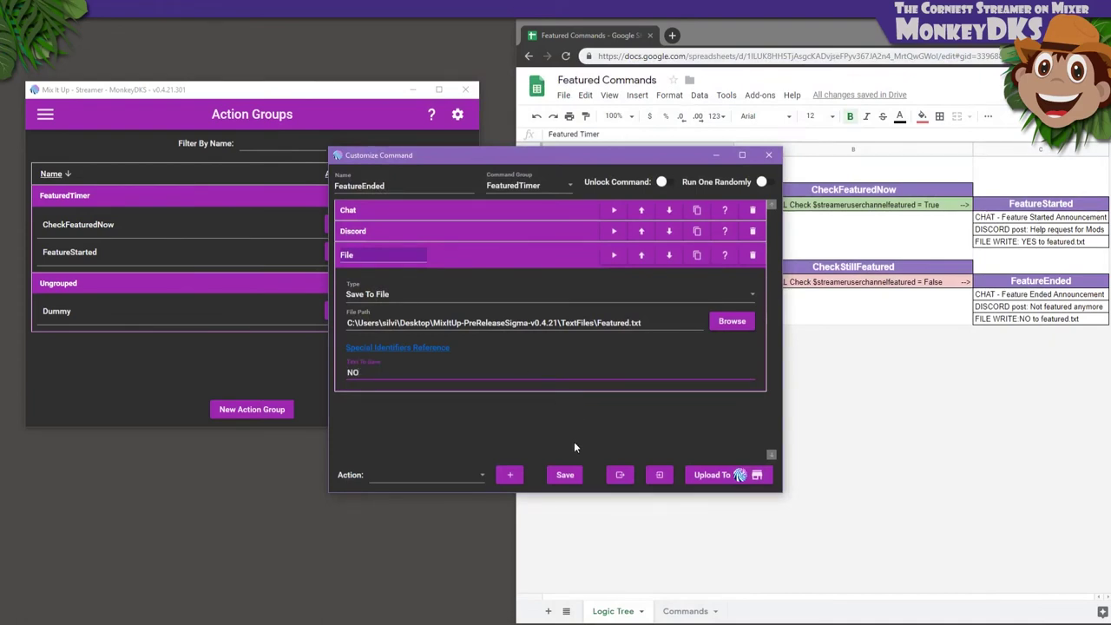
click(565, 475)
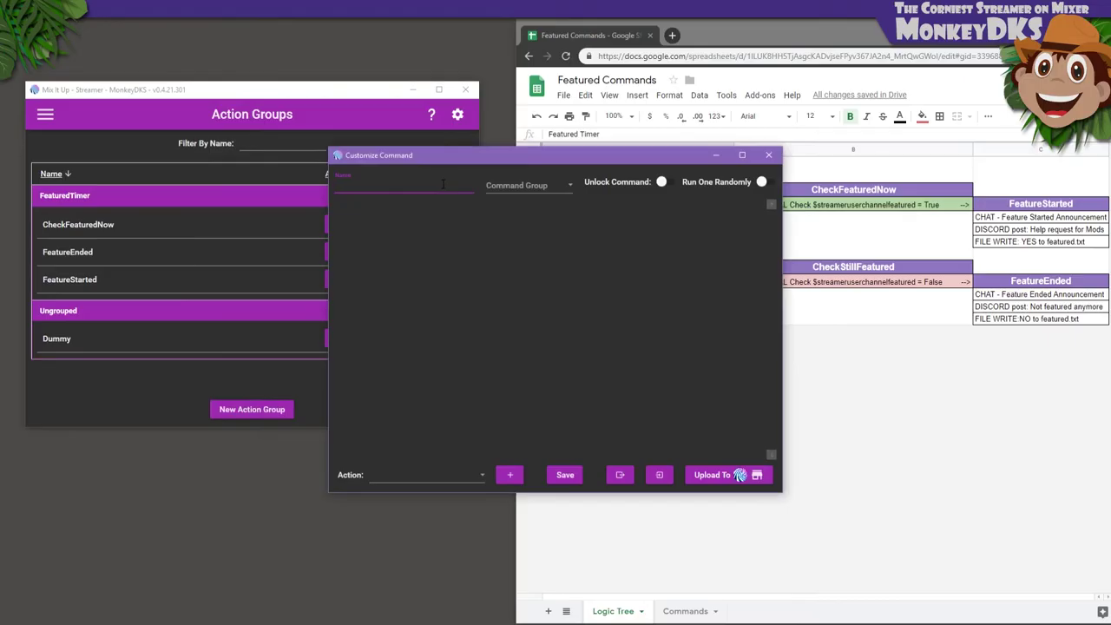
Name the new action group CheskStillFeatured and place it in FeaturedTimer
text(CheskStillFeatured)
click(514, 185)
click(508, 207)
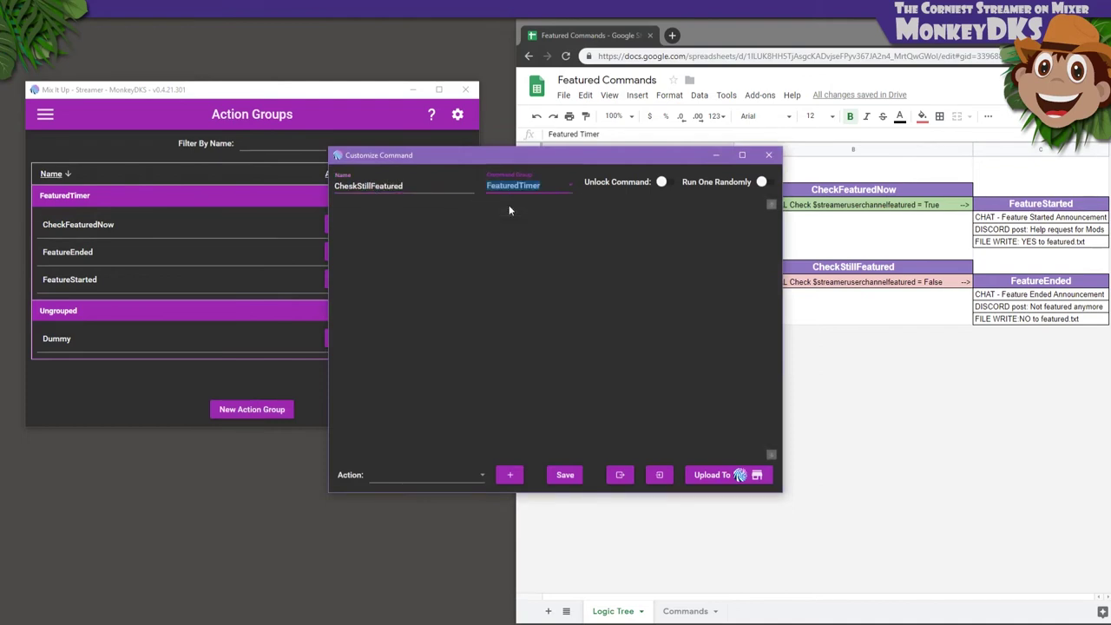
Add a Conditional checking that $streameruserchannelfeatured equals False
click(466, 473)
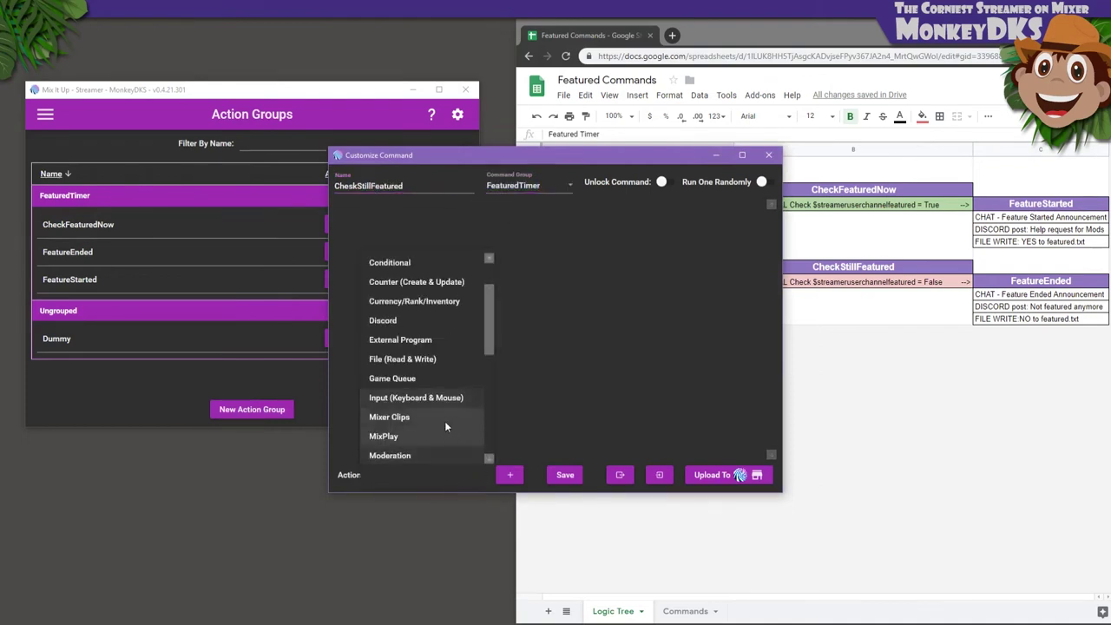
scroll(413, 321, down, 1)
click(399, 264)
click(510, 475)
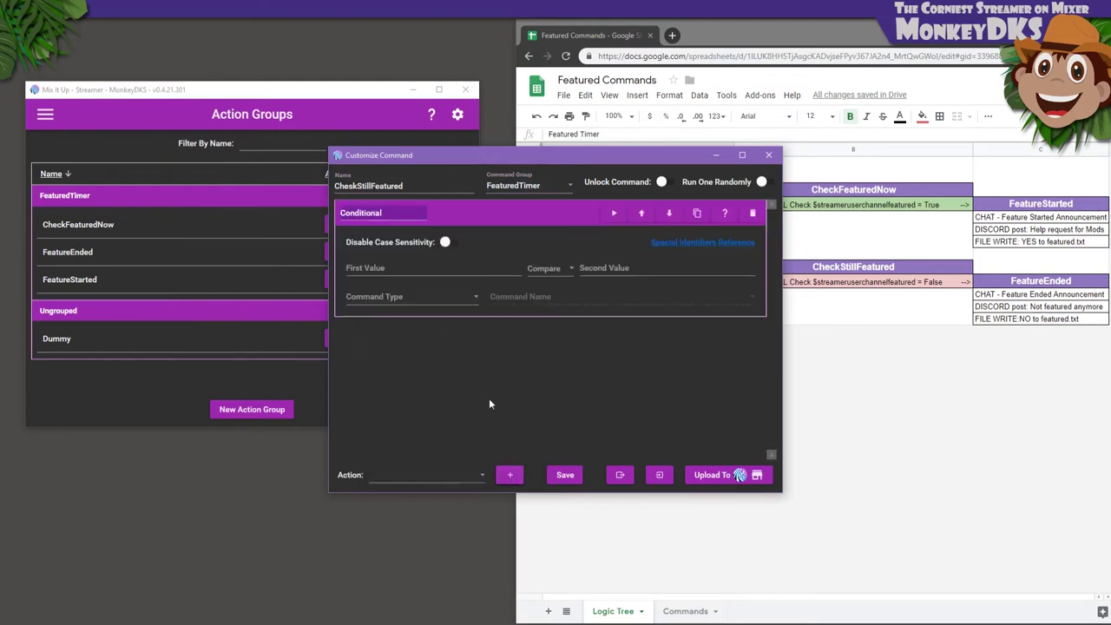
click(416, 268)
text($streameruserchannelfeatured)
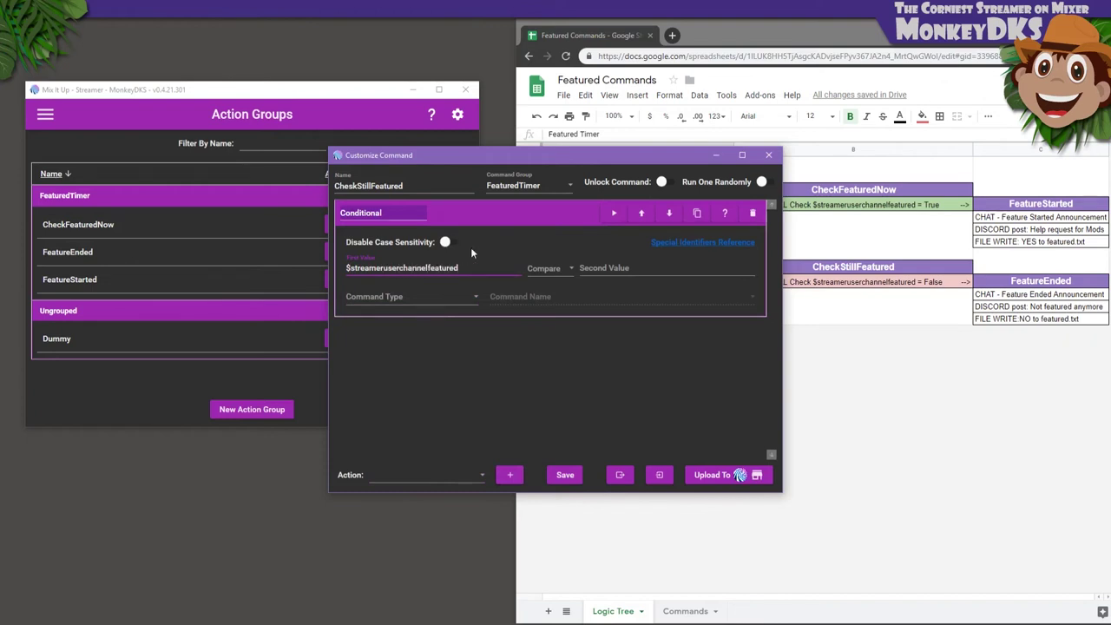
click(544, 271)
click(542, 283)
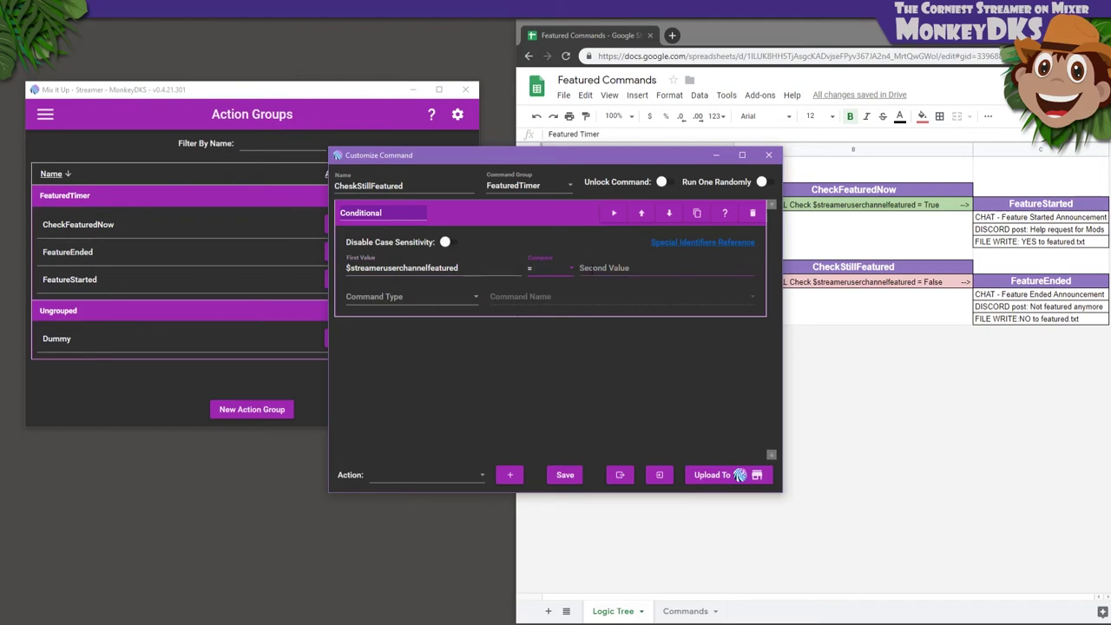
click(591, 269)
text(False)
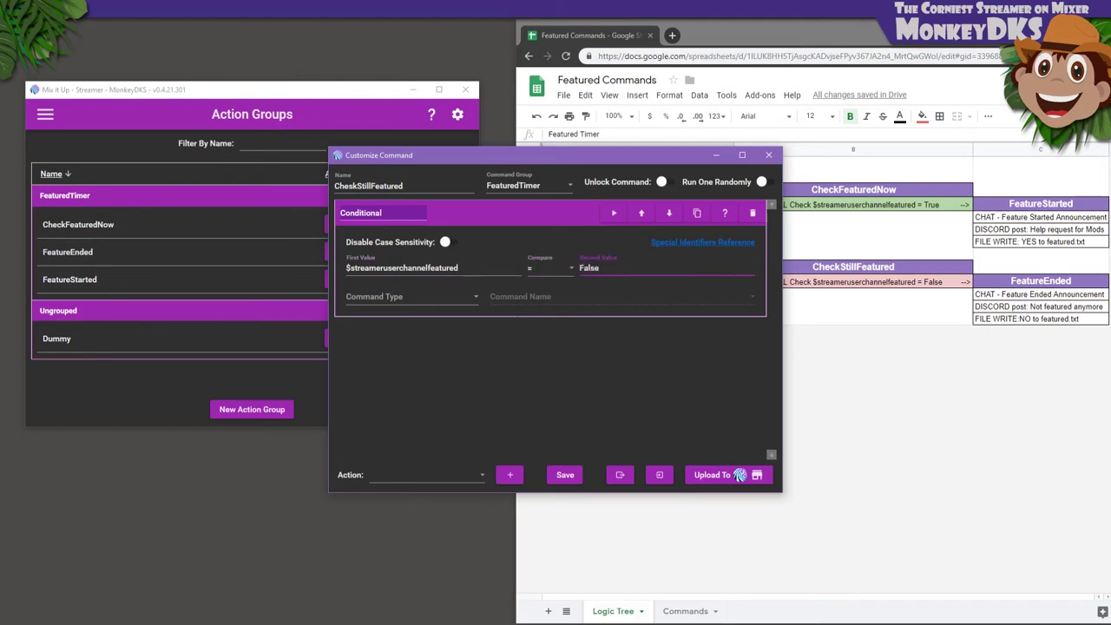
Make the condition run the FeatureEnded action group, and save
click(449, 293)
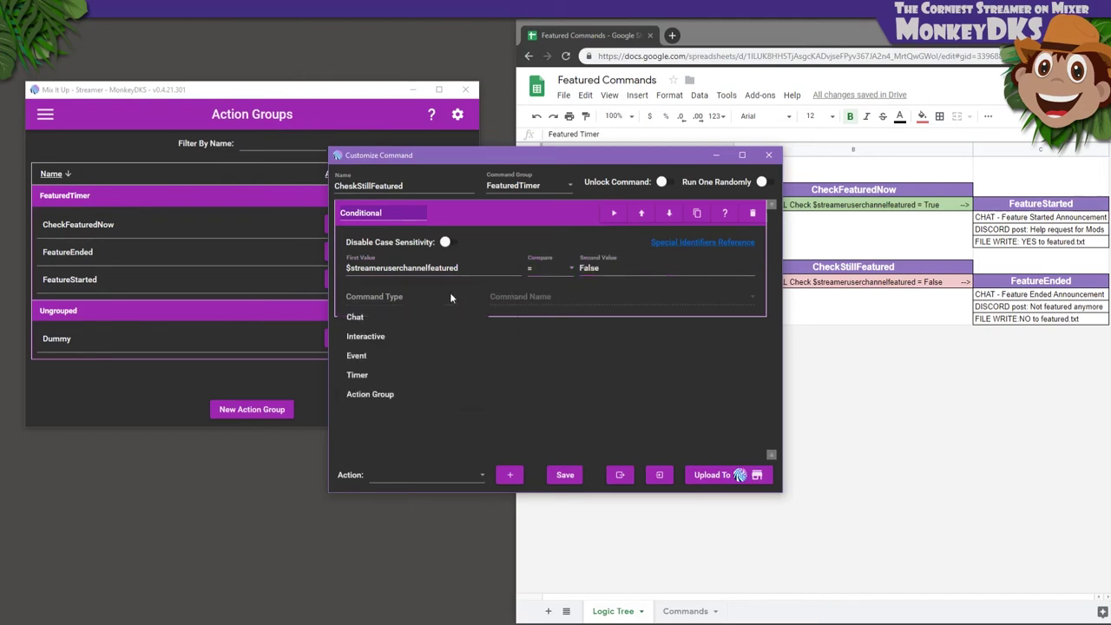
click(415, 394)
click(514, 299)
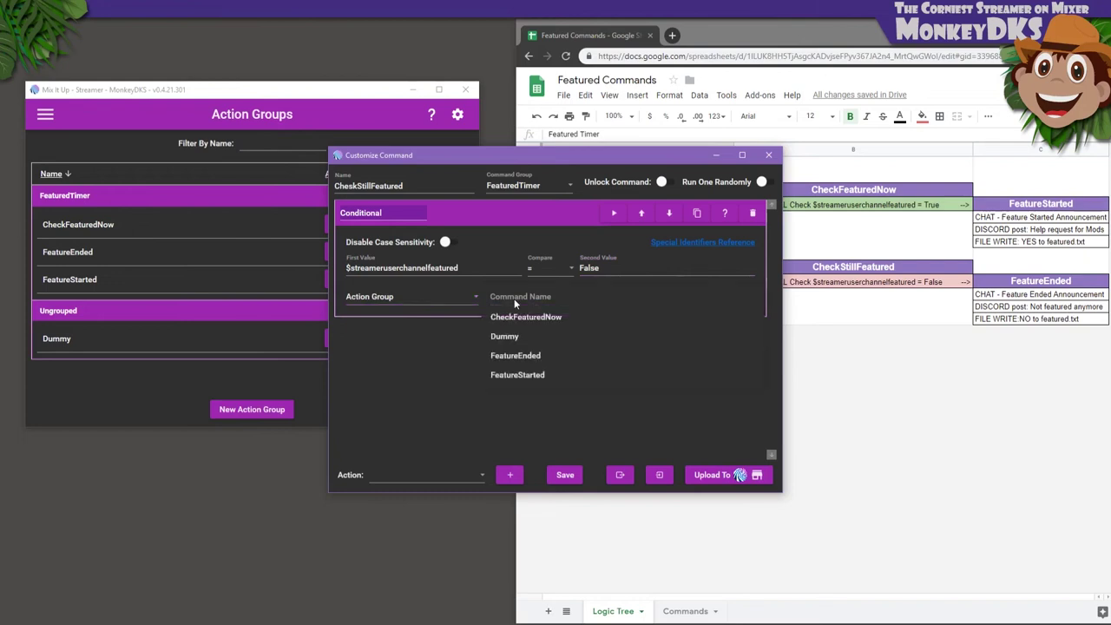
click(517, 361)
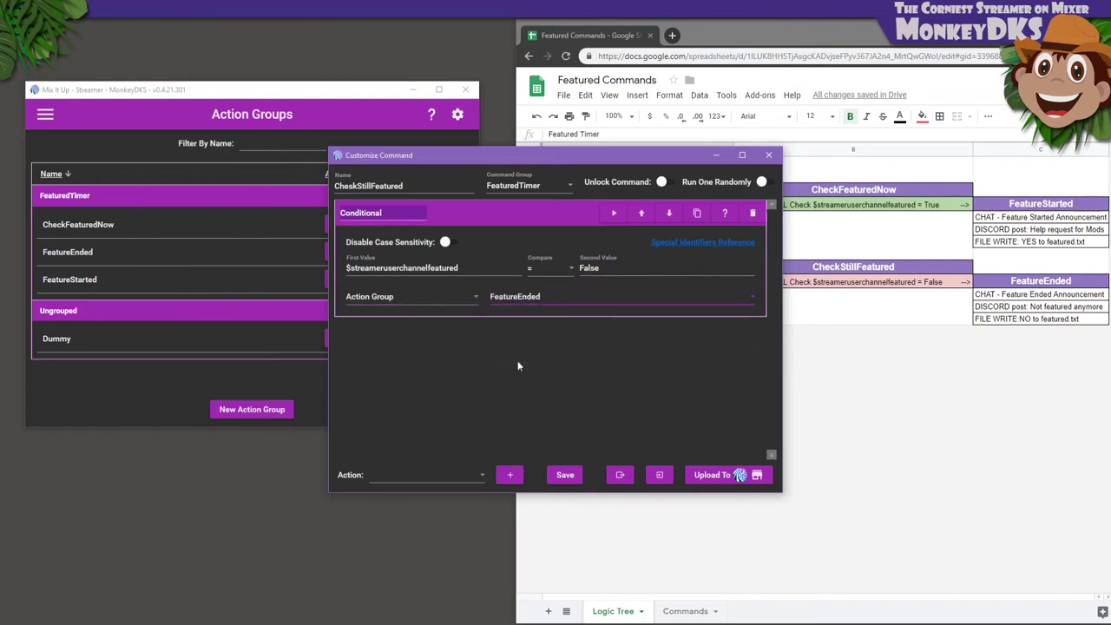
click(566, 477)
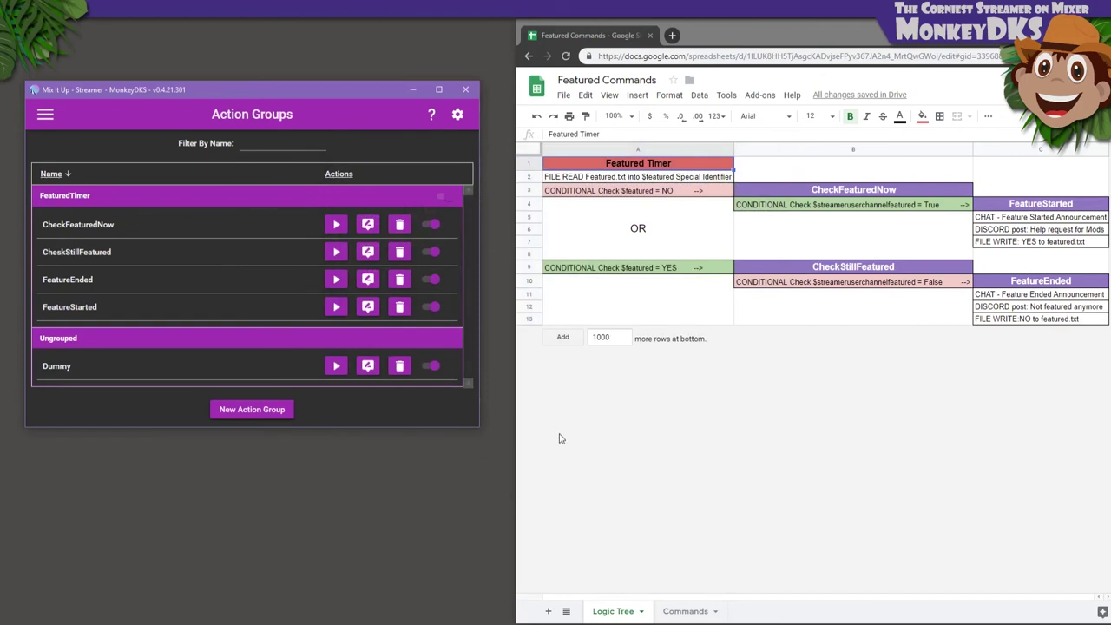
Edit FeaturedTimer so its $featured = NO conditional runs CheckFeaturedNow instead of Dummy
click(46, 114)
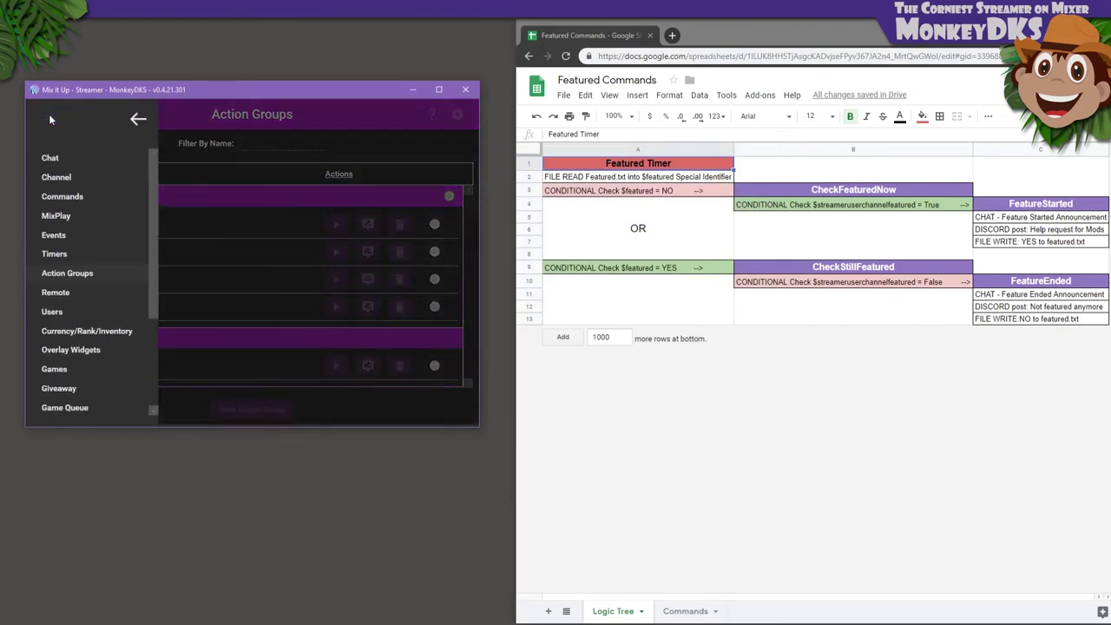
click(68, 252)
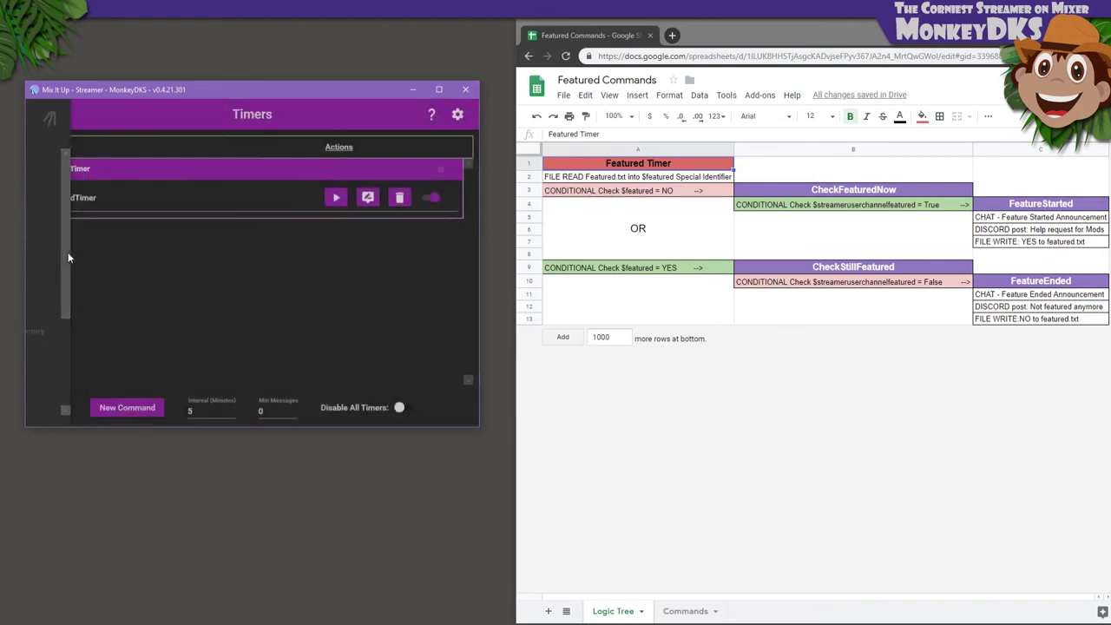
click(366, 199)
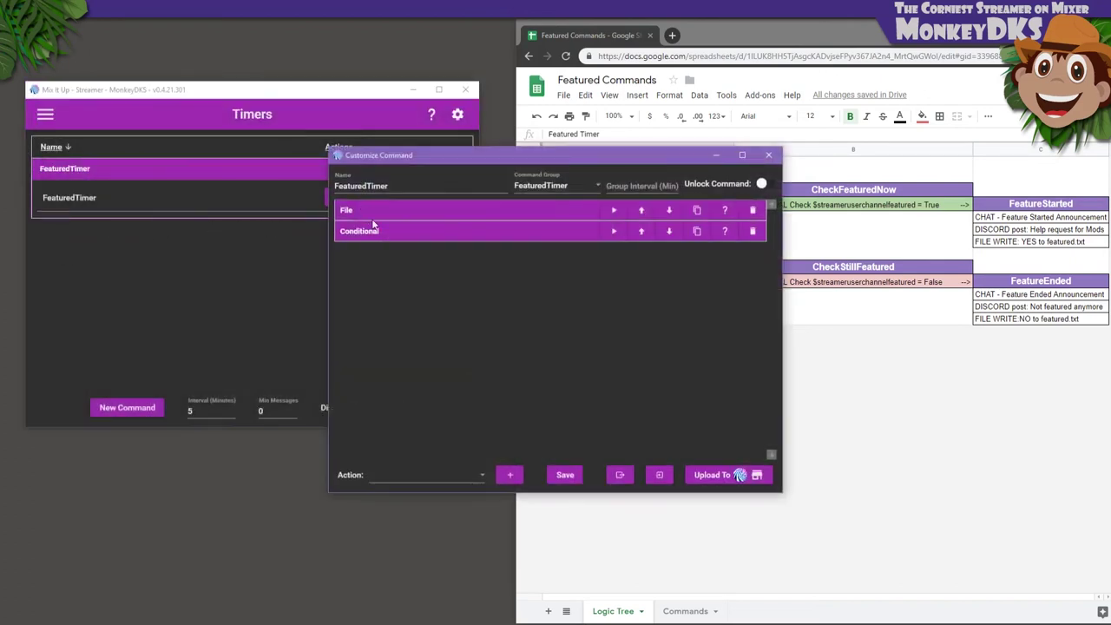
click(403, 231)
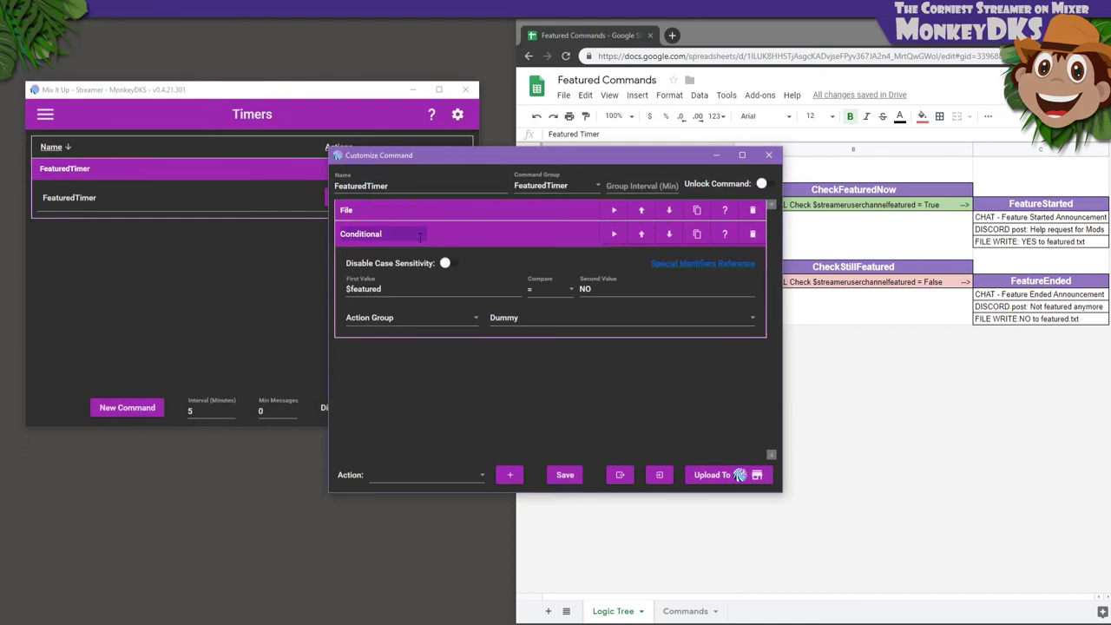
click(519, 319)
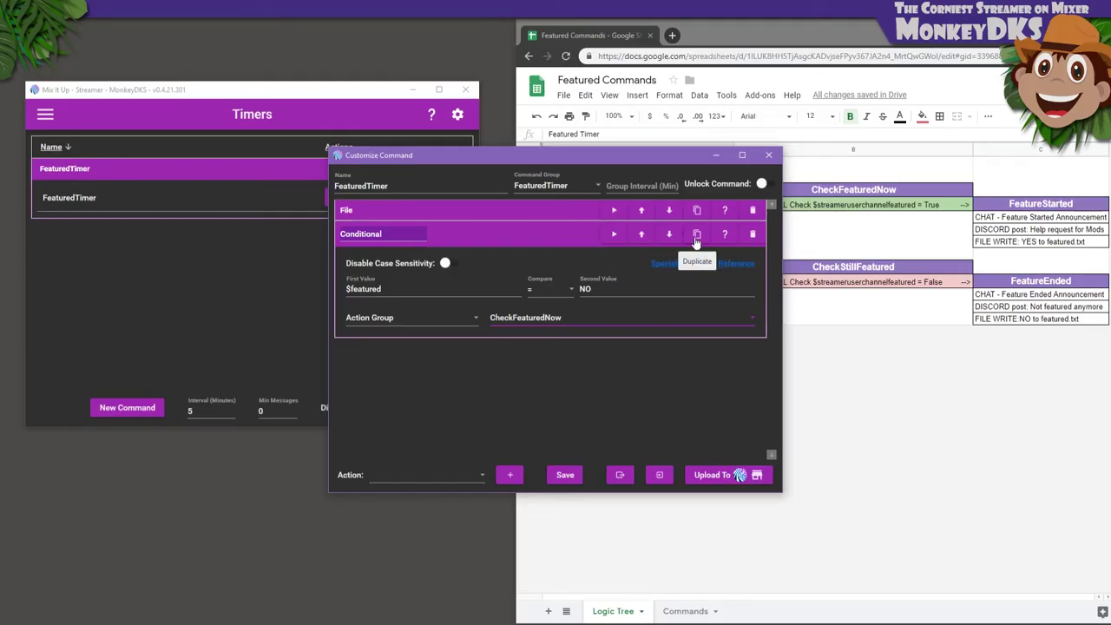
Duplicate the conditional with value YES running CheskStillFeatured, and save the timer
click(697, 232)
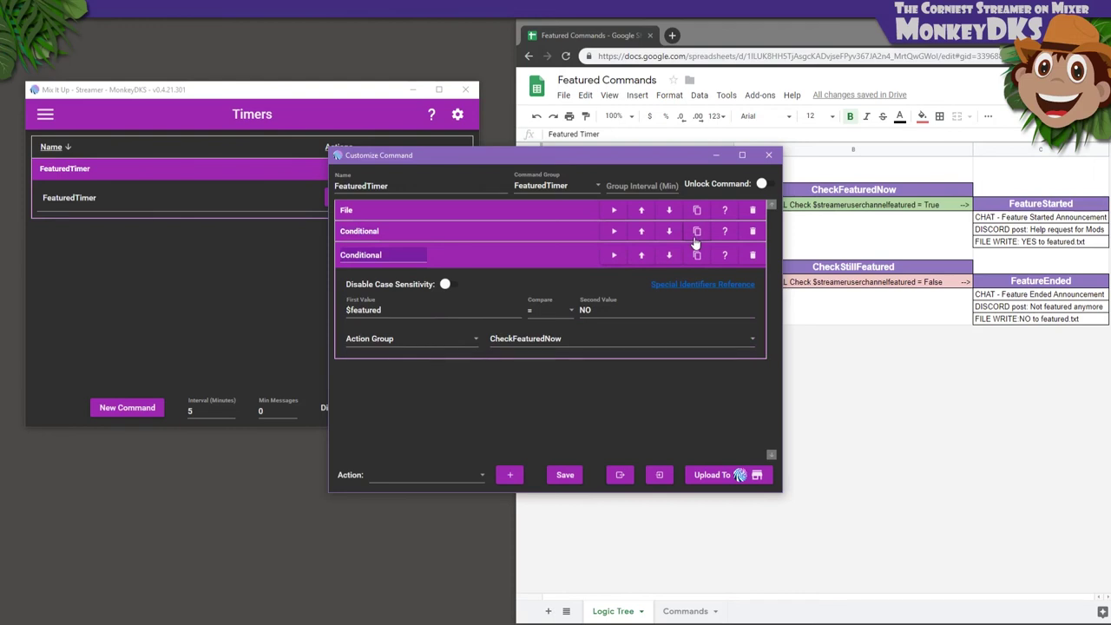
click(587, 310)
double_click(587, 310)
text(YES)
click(536, 339)
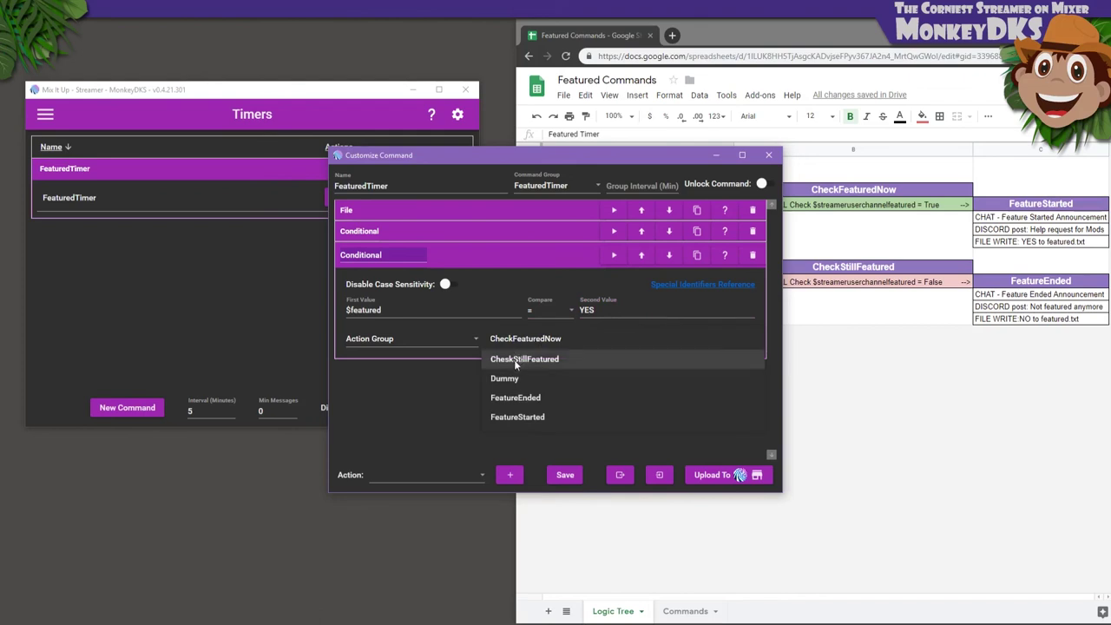
click(515, 361)
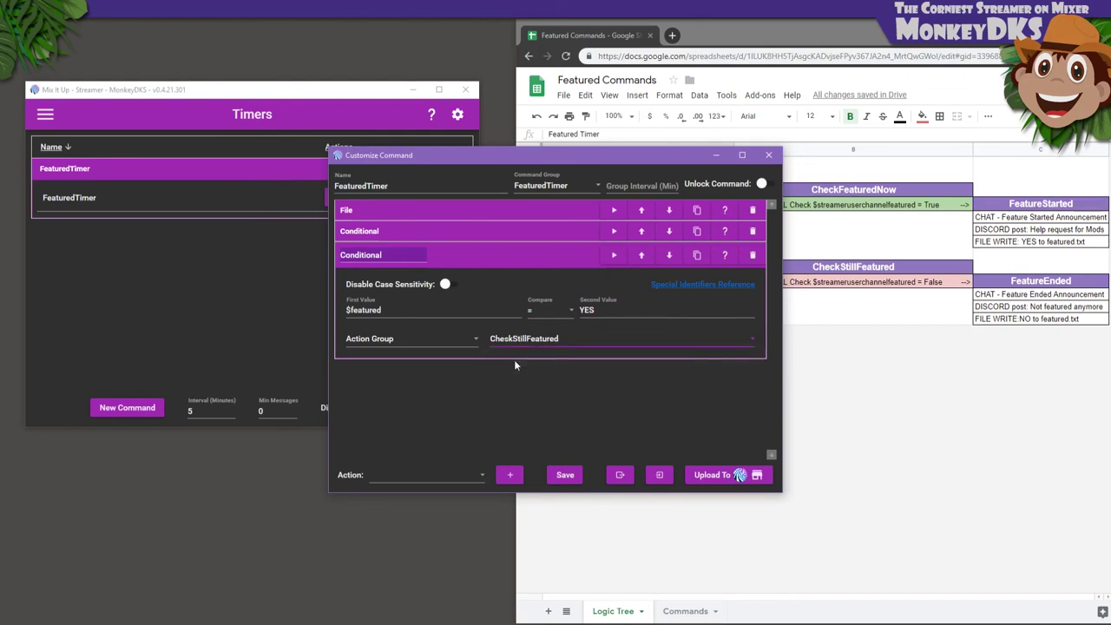
click(562, 474)
Edit CheckFeaturedNow so its Conditional runs FeatureStarted instead of Dummy
click(46, 114)
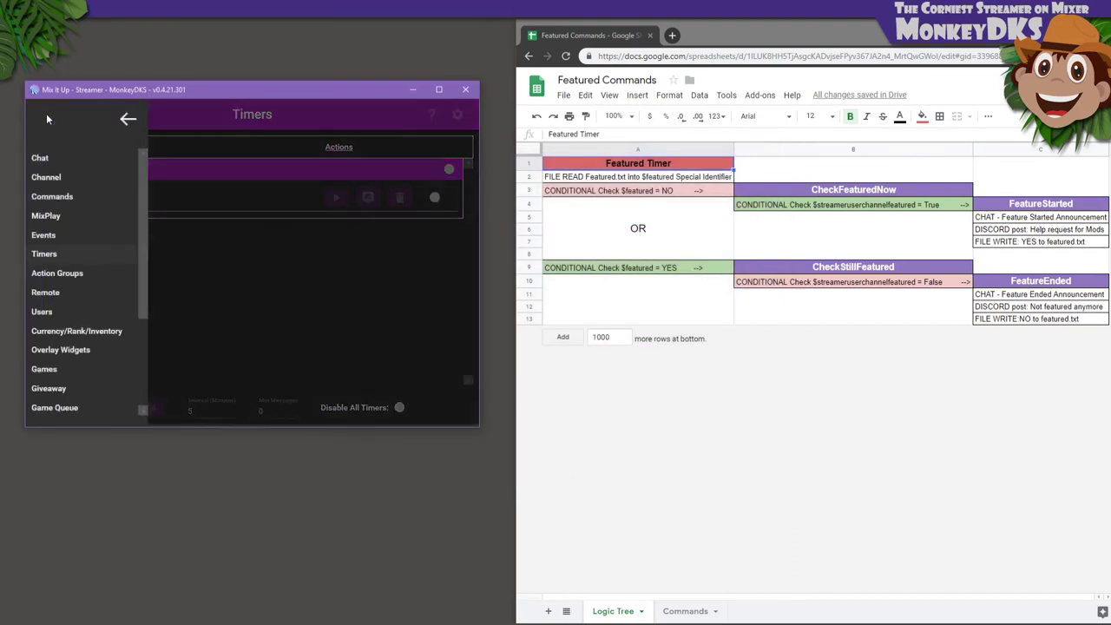
click(82, 274)
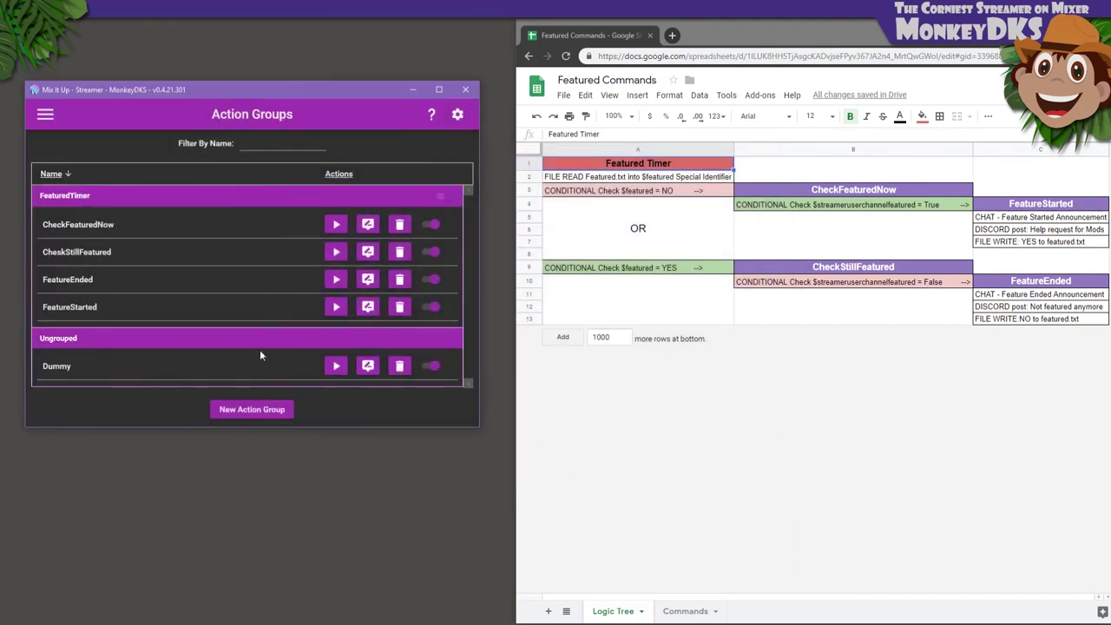
click(367, 224)
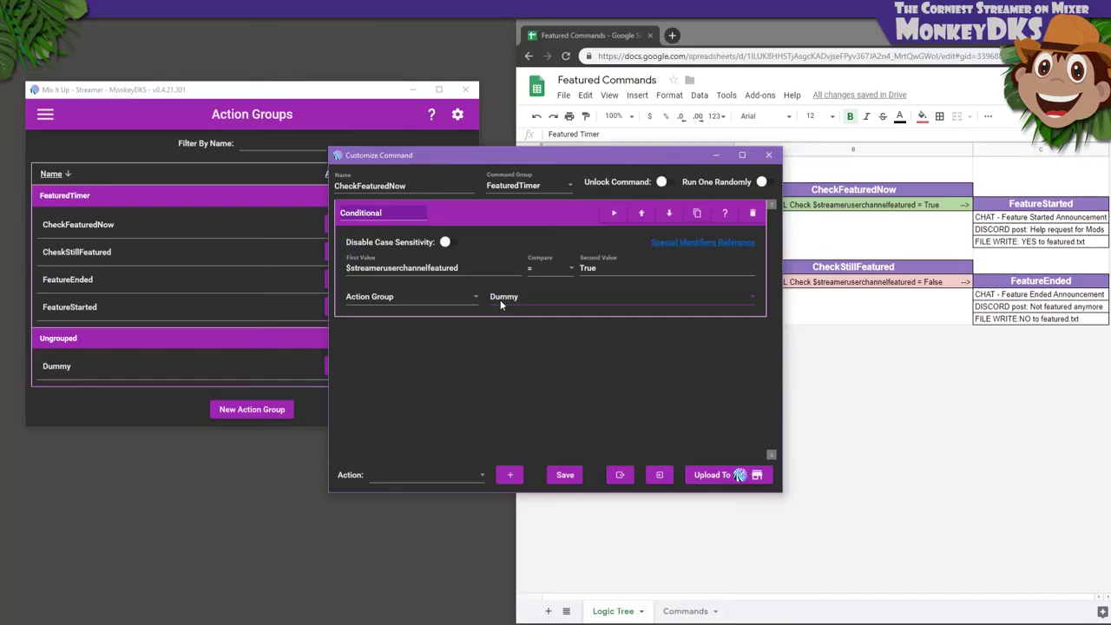
click(500, 300)
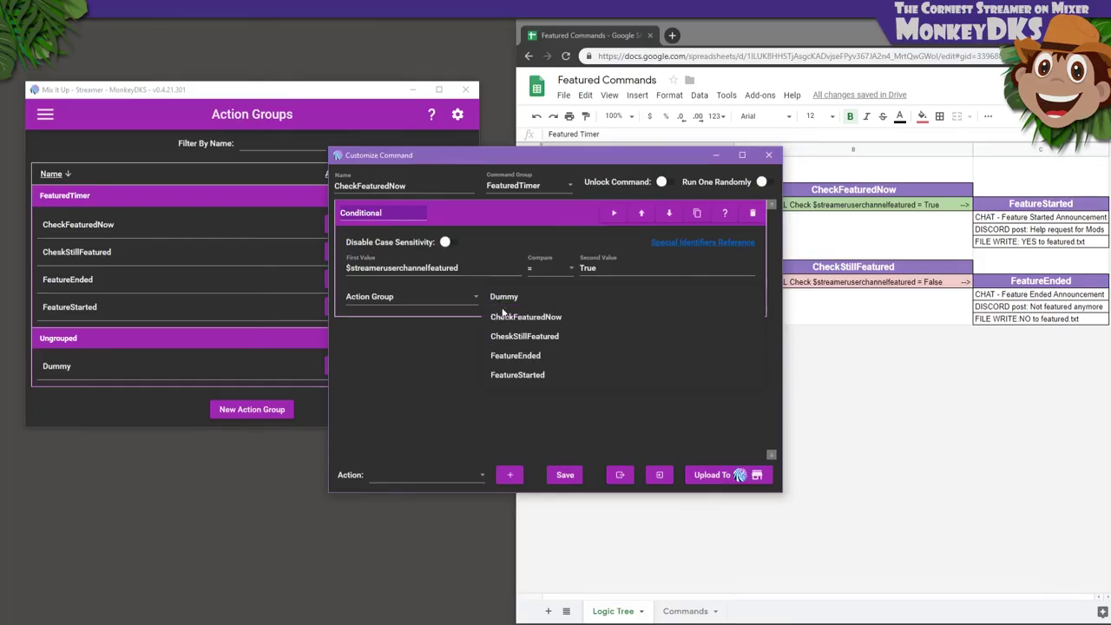
click(516, 375)
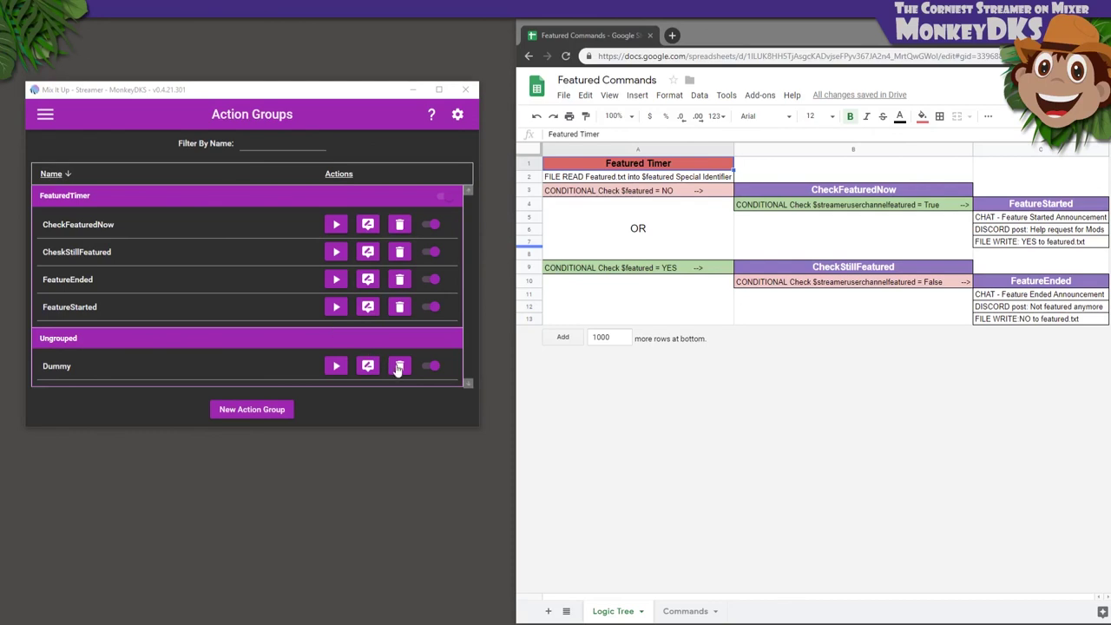
Start deleting the Dummy action group, bringing up the confirmation prompt
click(399, 366)
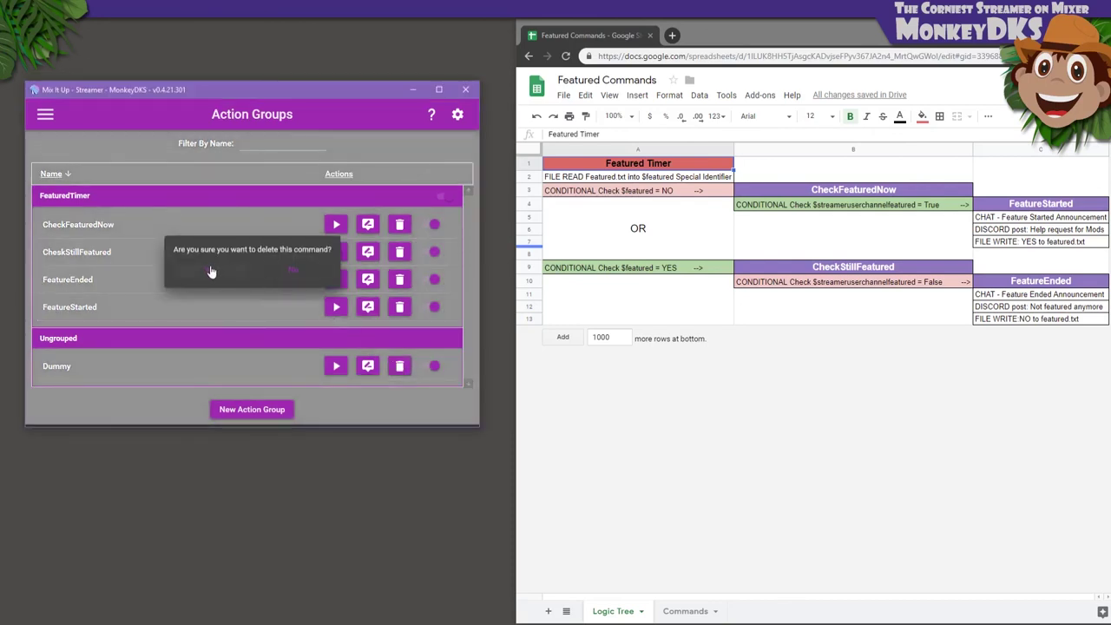